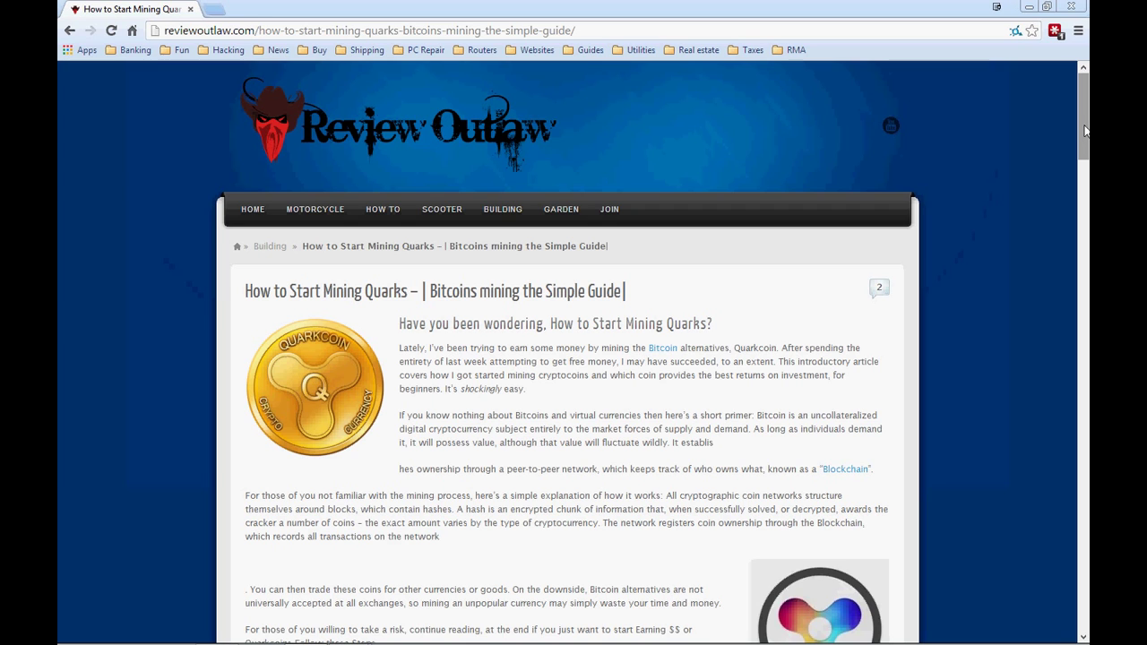
# - Leave the Quarks mining article for the Review Outlaw home page
pyautogui.scroll(-2, 1086, 121)
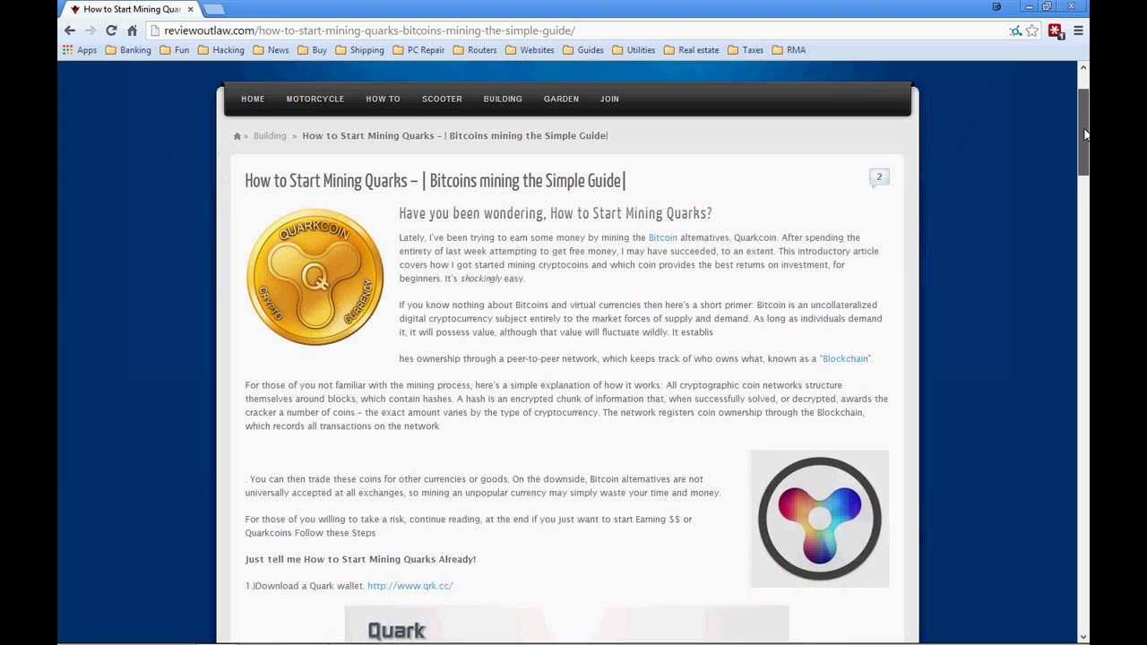
pyautogui.scroll(1, 1086, 121)
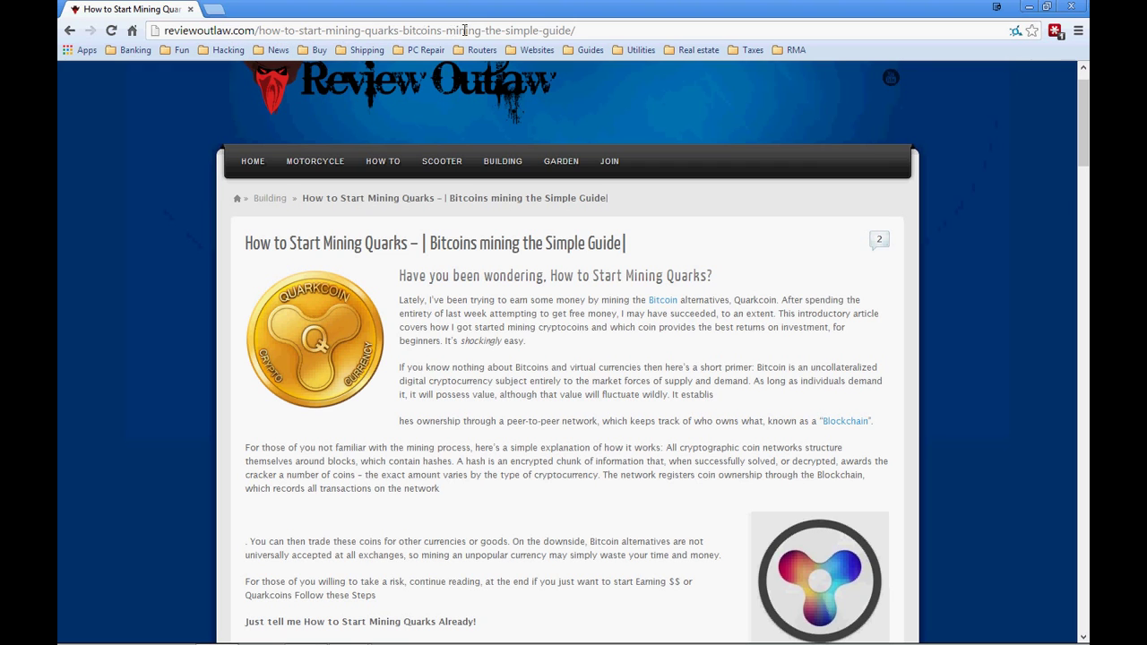
pyautogui.click(252, 160)
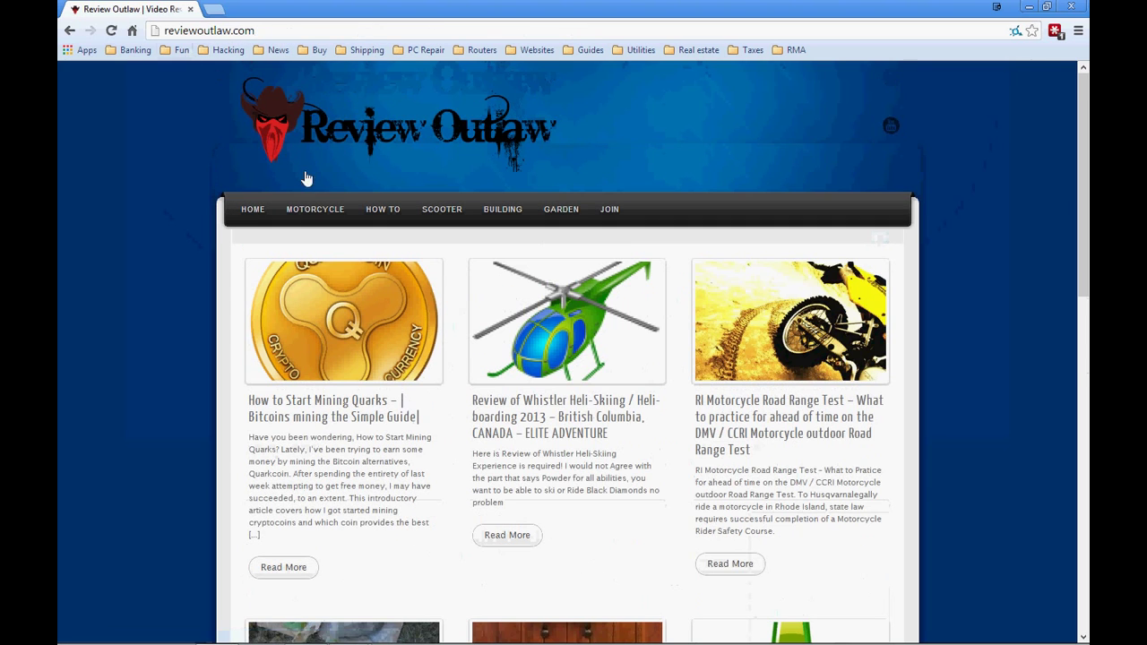
# - Open the How to Start Mining Quarks article and view qrk.cc in a new tab
pyautogui.click(336, 403)
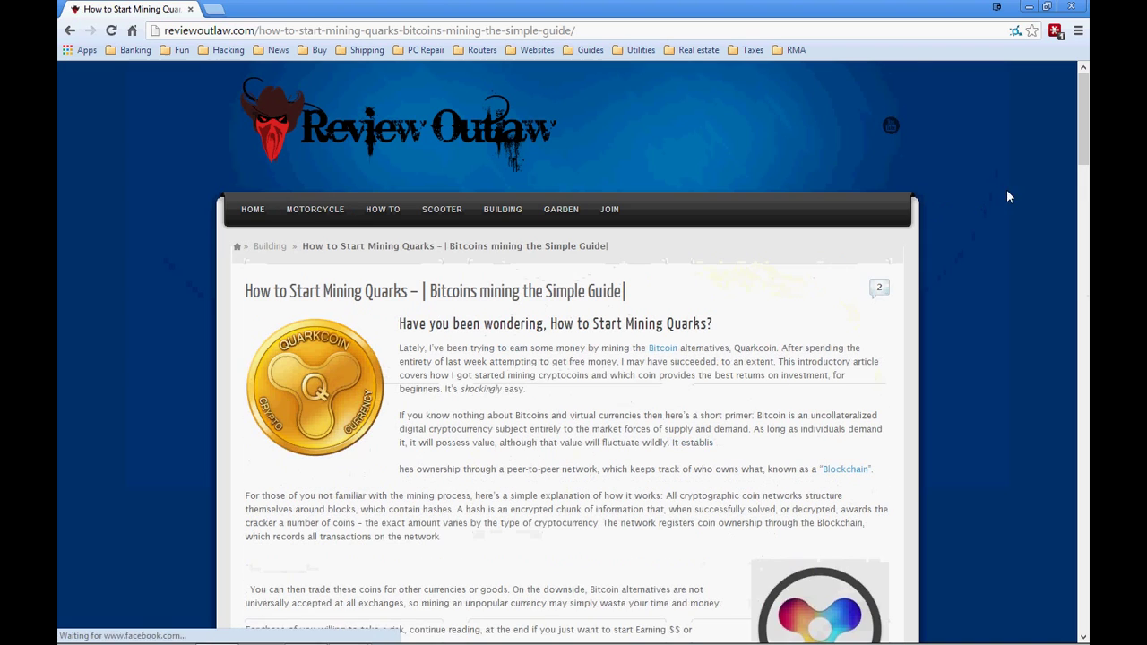
pyautogui.moveTo(1084, 107); pyautogui.dragTo(1085, 180)
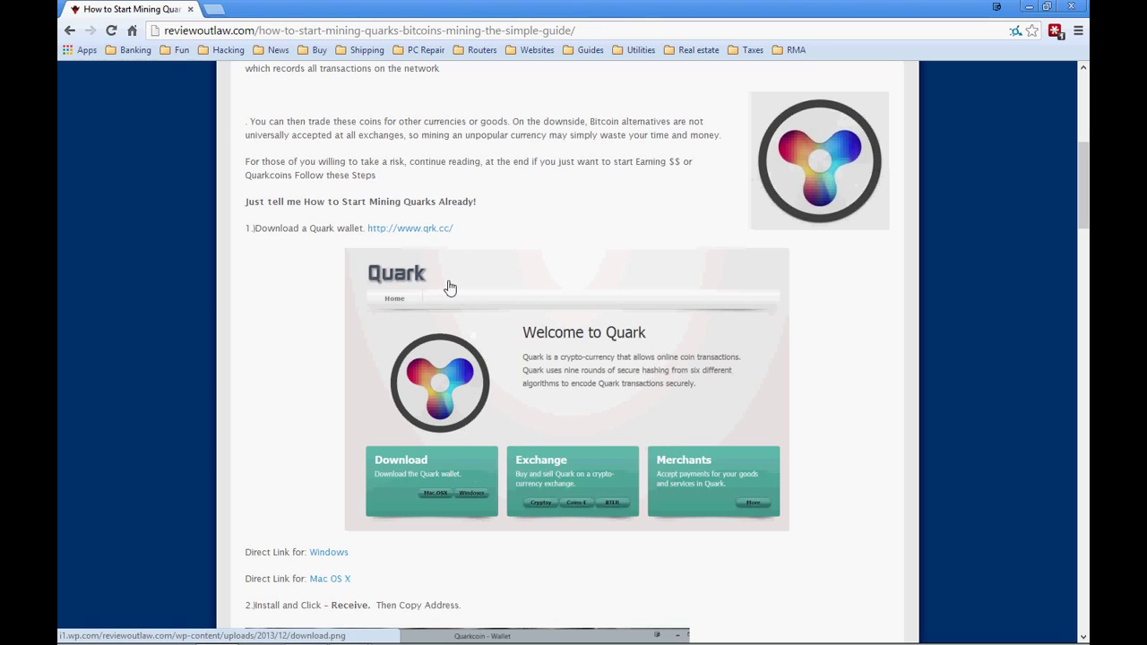
pyautogui.middleClick(418, 230)
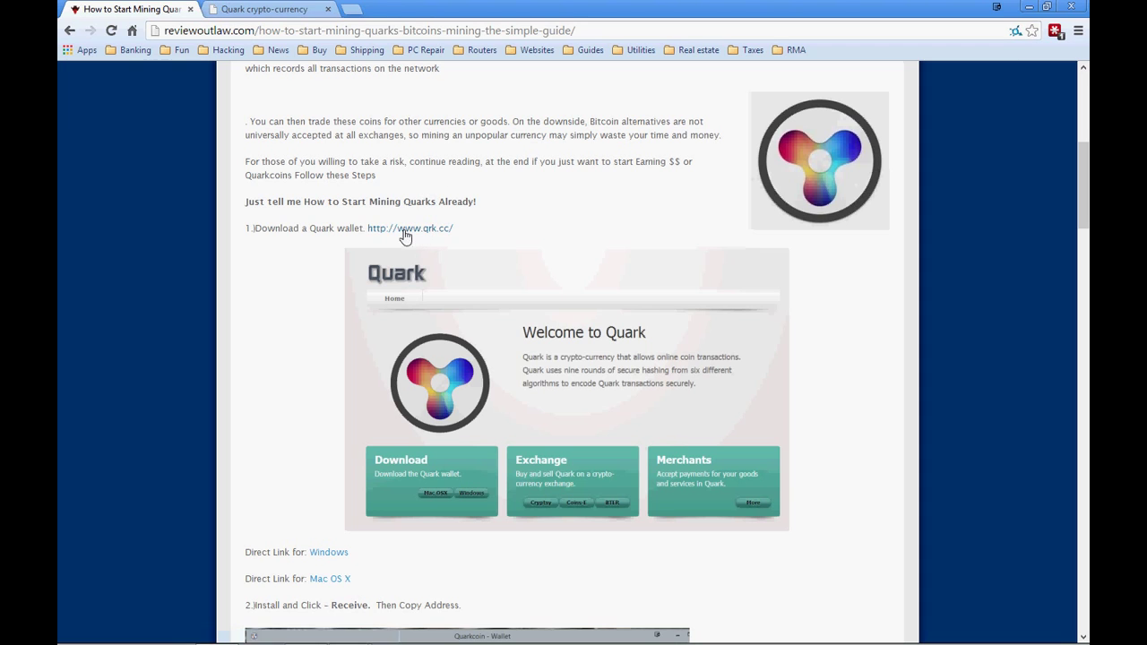
pyautogui.click(264, 9)
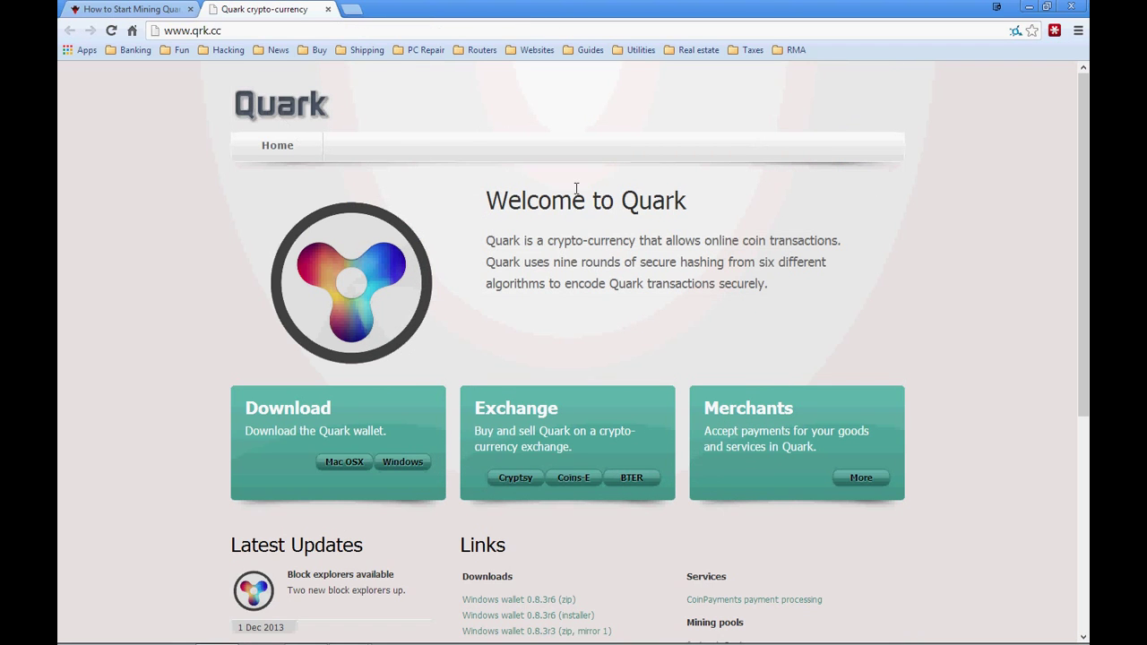
pyautogui.click(143, 12)
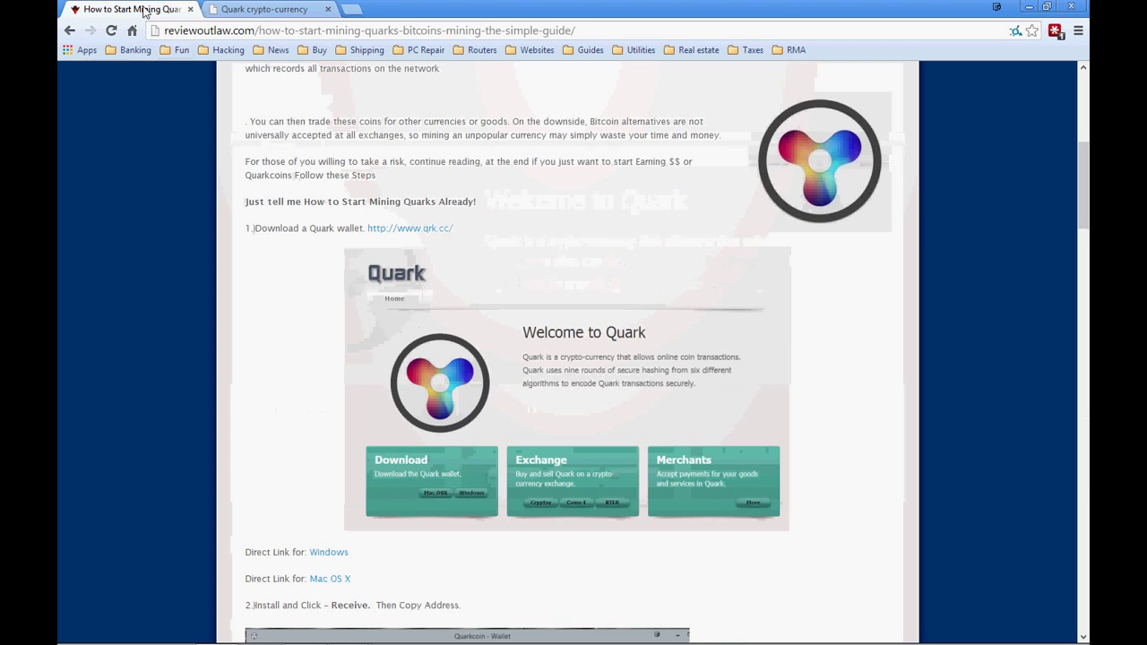
# - Download the Windows Quark wallet quarkcoin083r6win (1).zip from the article
pyautogui.scroll(-2, 559, 317)
pyautogui.click(320, 410)
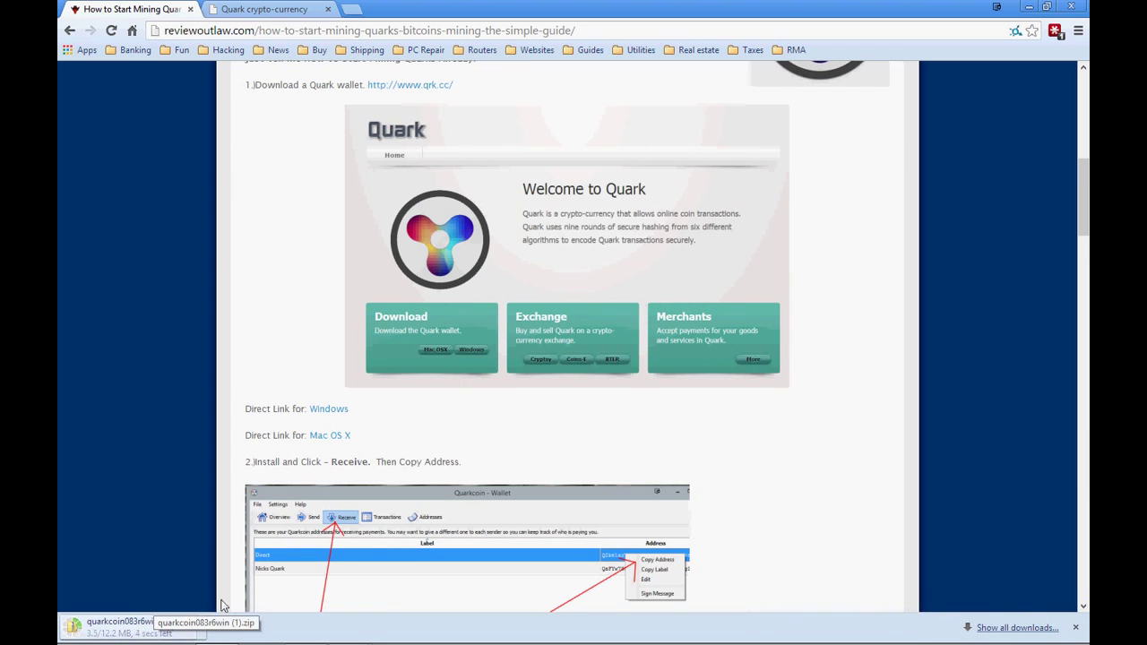
pyautogui.scroll(-1, 819, 404)
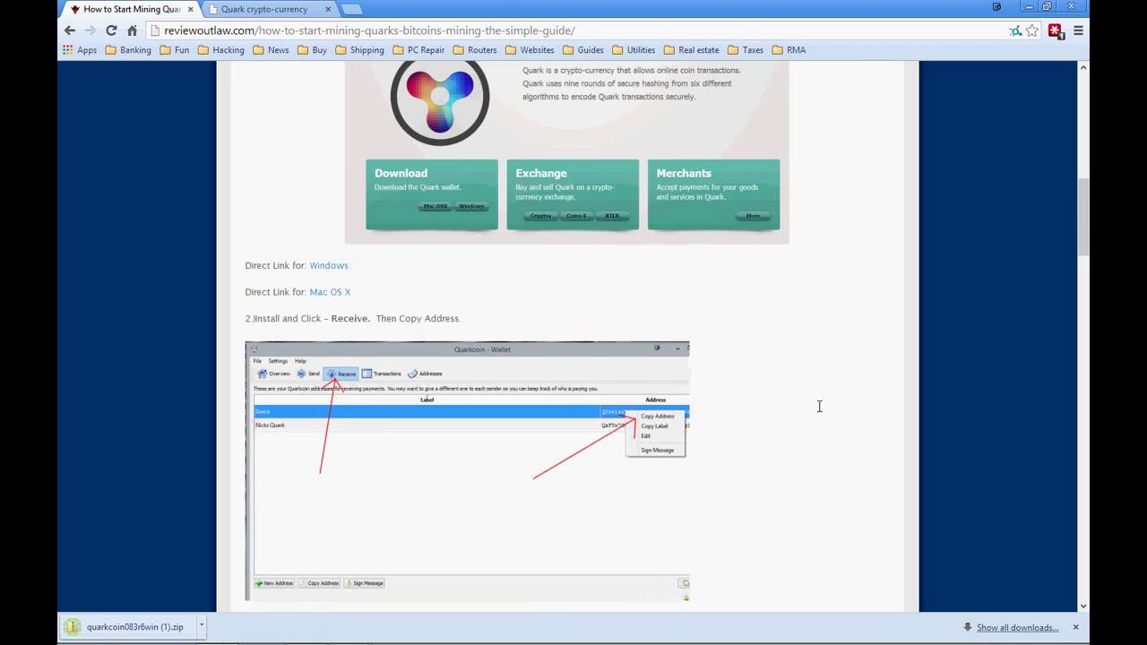
pyautogui.scroll(2, 824, 405)
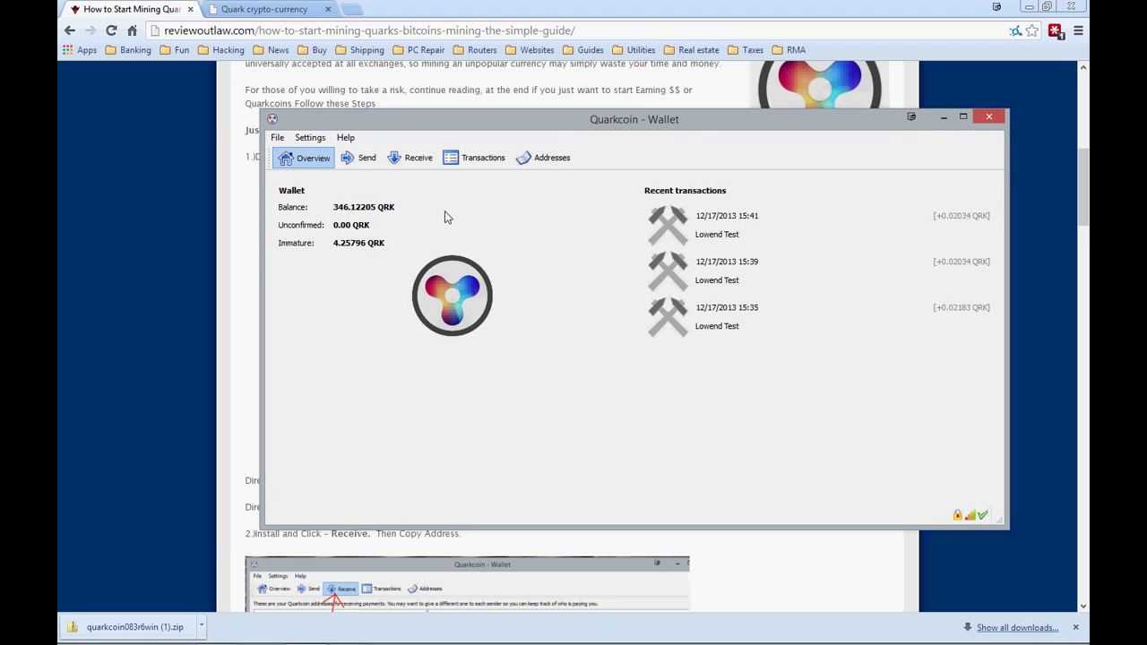
# - Copy the wallet's Direct receiving address and minimize Quarkcoin Wallet
pyautogui.moveTo(552, 128); pyautogui.dragTo(606, 113)
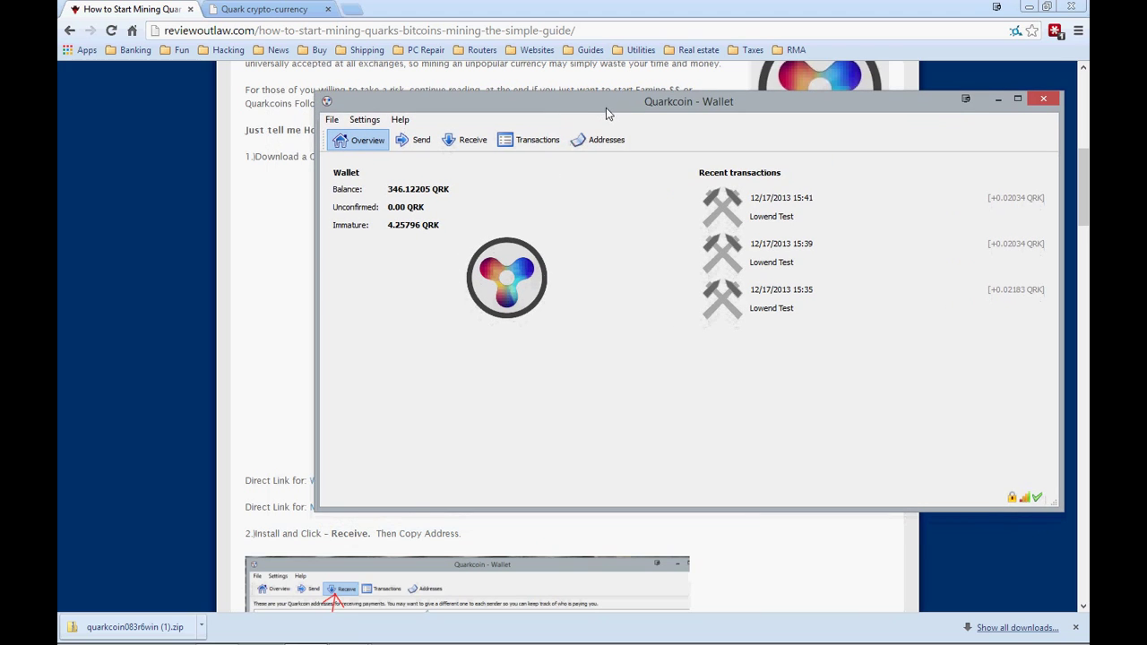
pyautogui.click(478, 144)
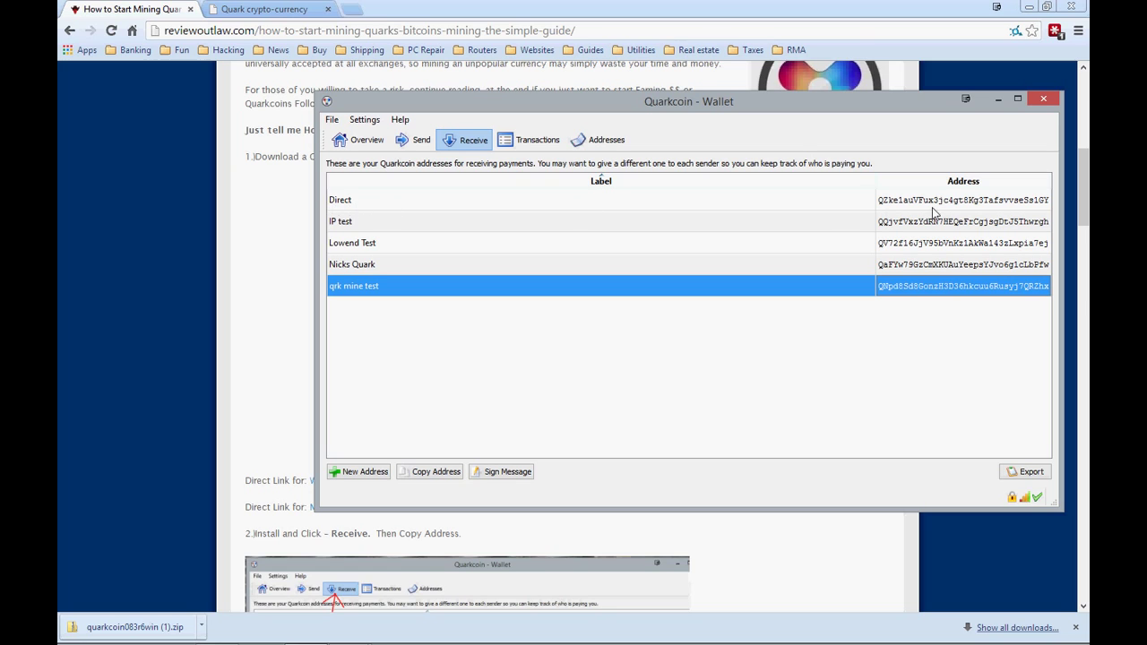
pyautogui.rightClick(883, 205)
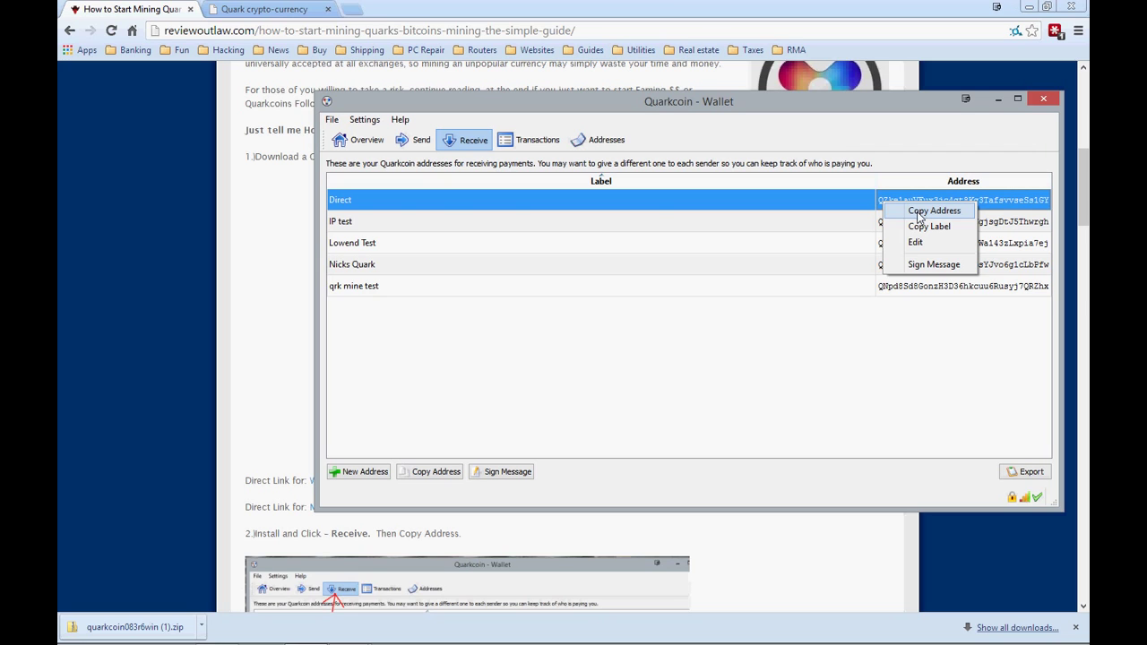
pyautogui.click(918, 212)
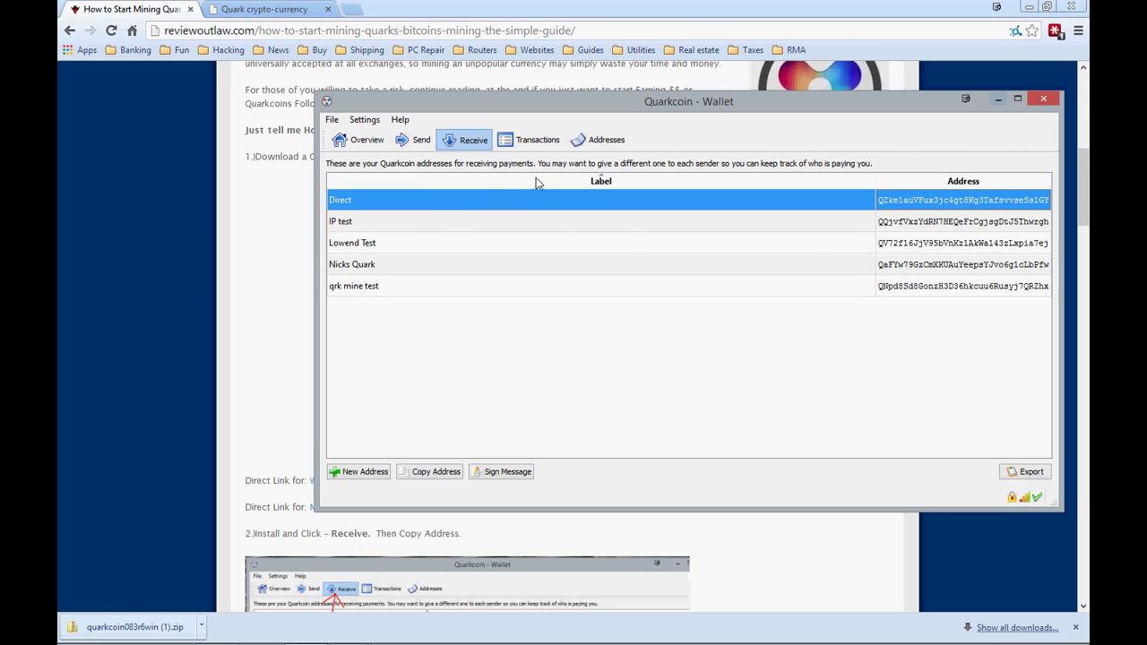
pyautogui.click(998, 100)
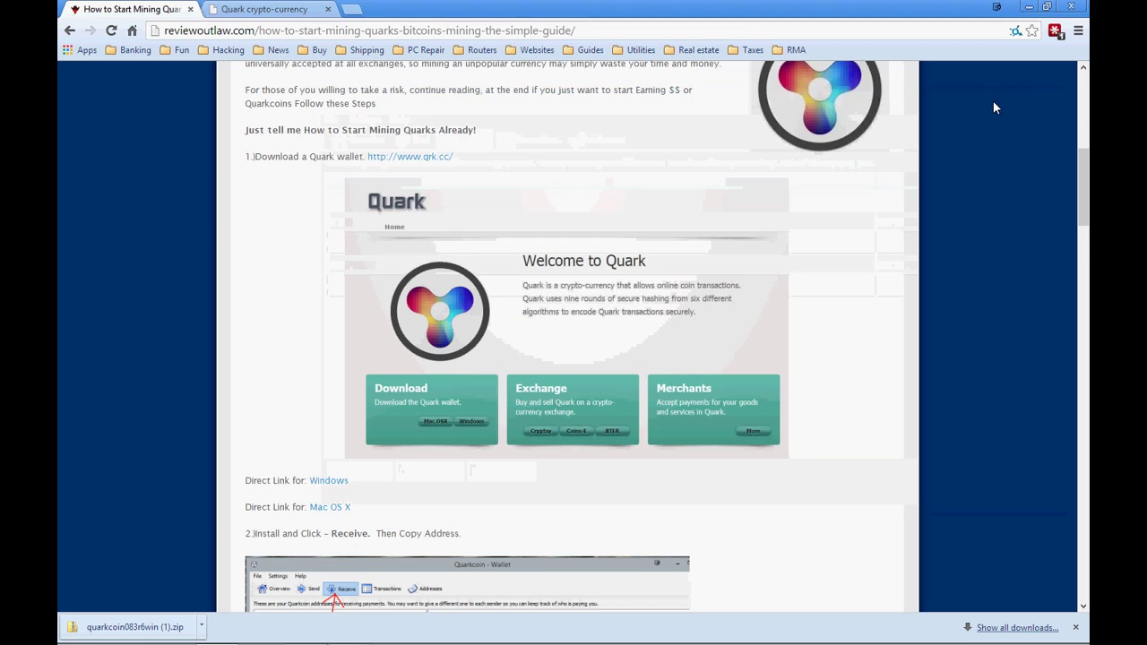
pyautogui.scroll(-3, 865, 320)
# - Download Simple Quark GUI Miner Q 1.0 (1).exe and keep it despite the danger warning
pyautogui.scroll(-2, 852, 322)
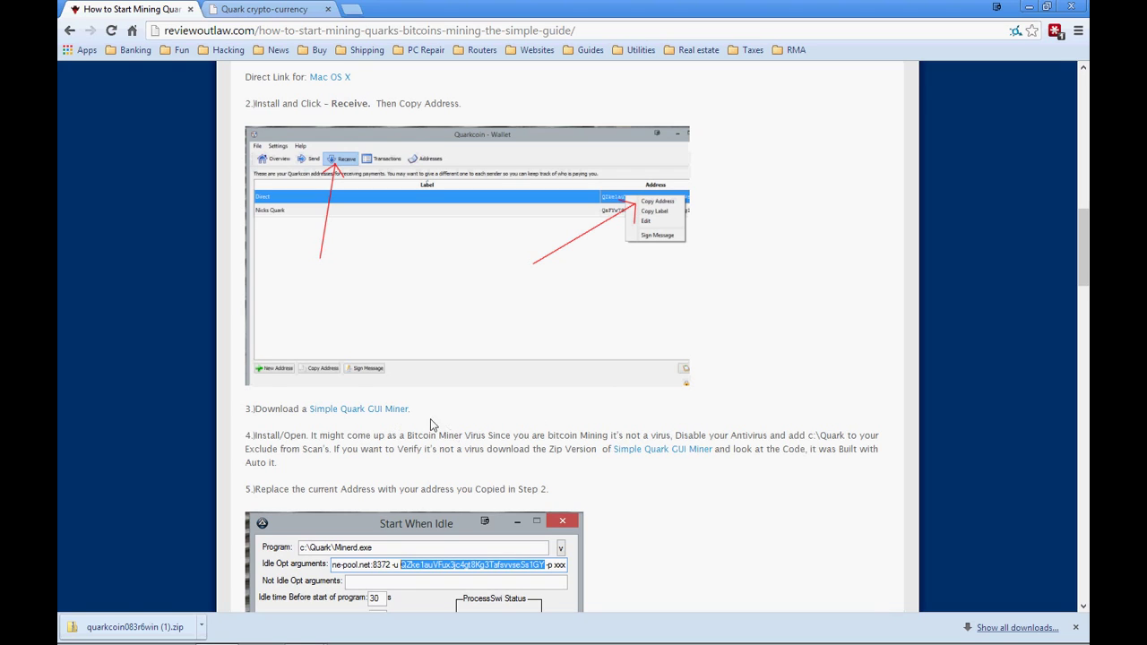
pyautogui.click(391, 410)
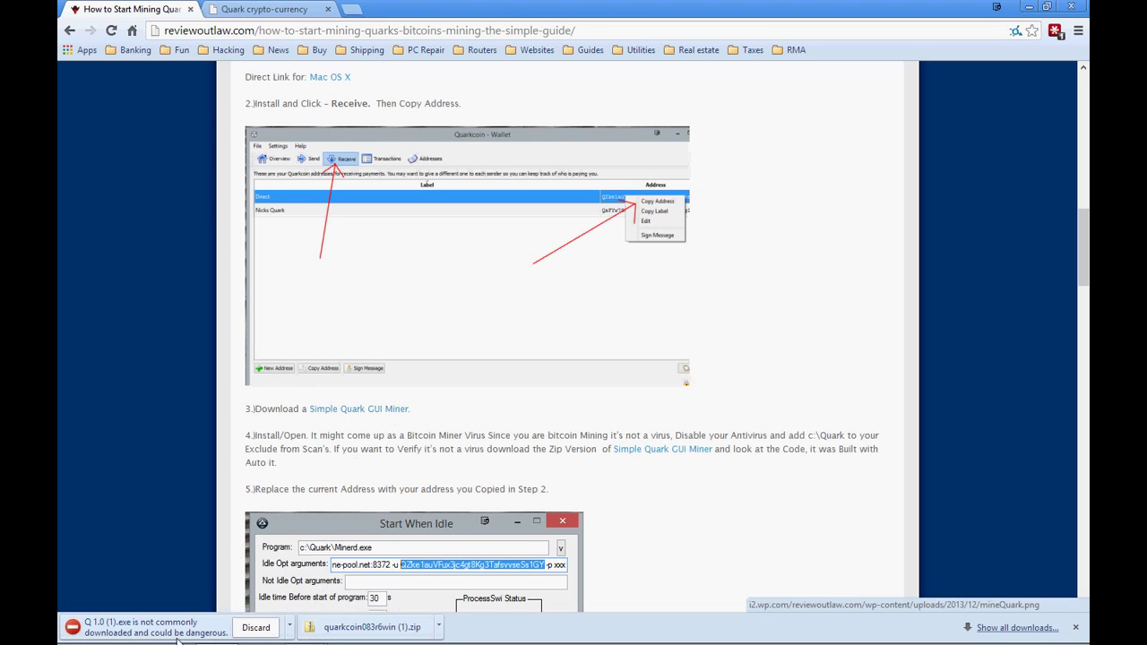
pyautogui.click(290, 627)
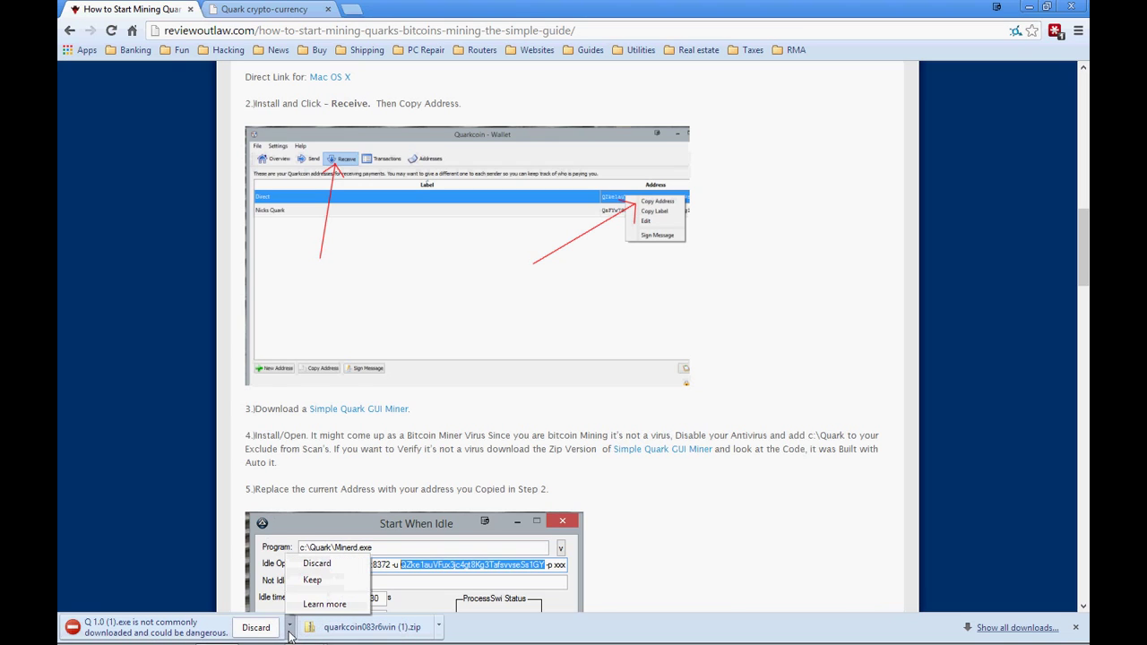
pyautogui.click(313, 580)
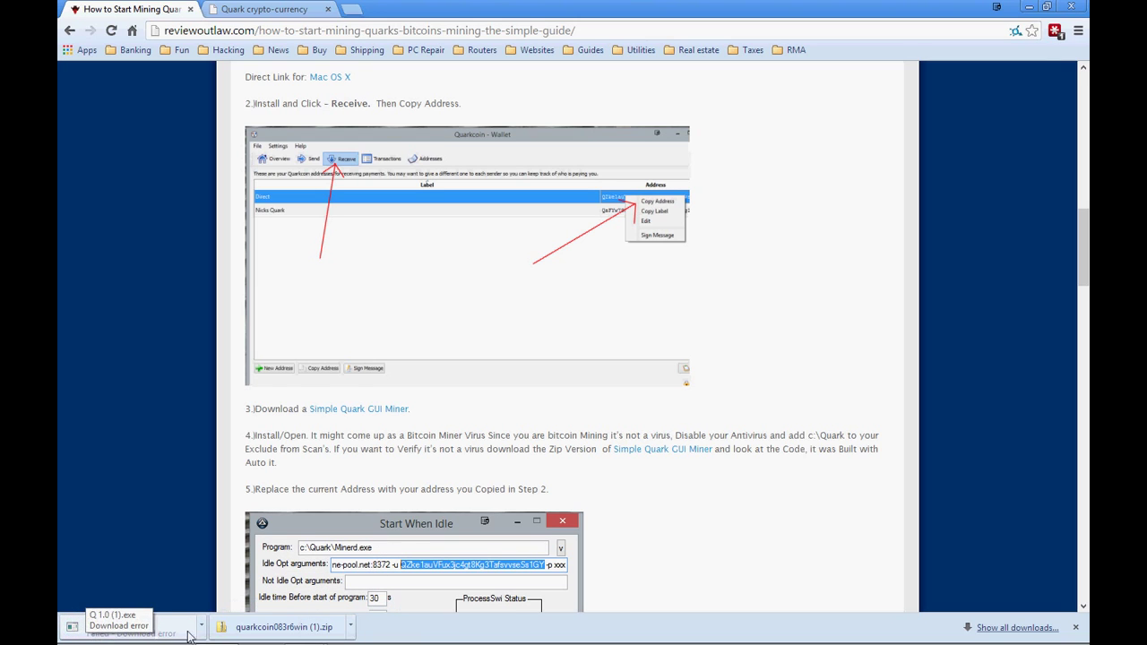
pyautogui.moveTo(188, 641)
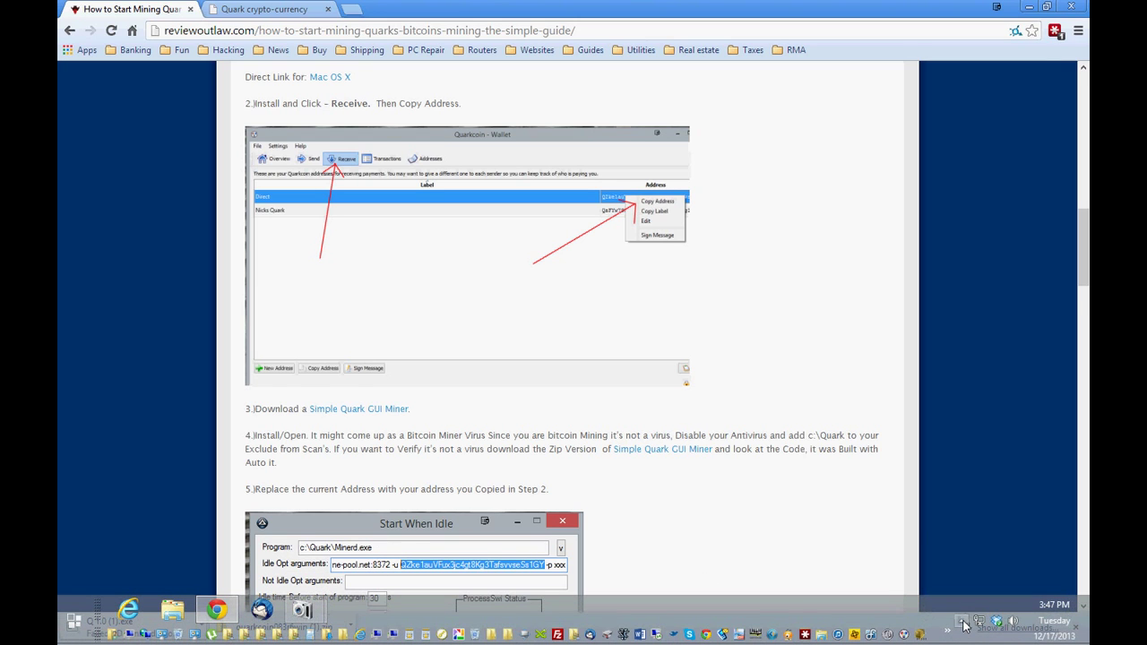
pyautogui.click(961, 621)
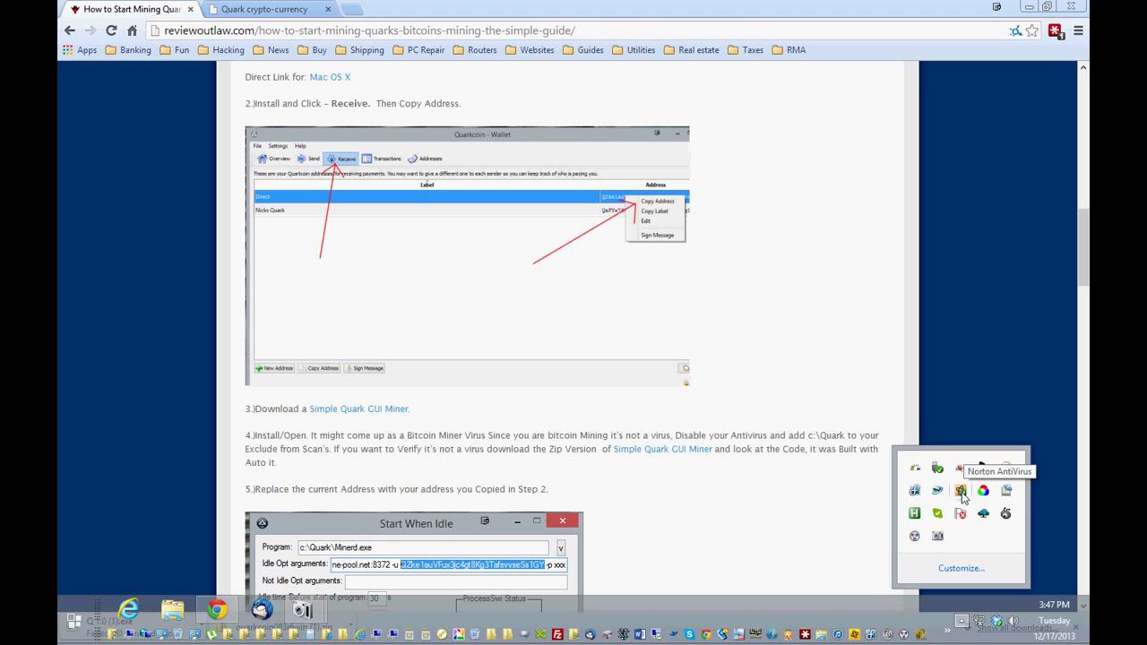
# - Disable Norton Antivirus Auto-Protect for 15 minutes from its tray icon
pyautogui.rightClick(961, 494)
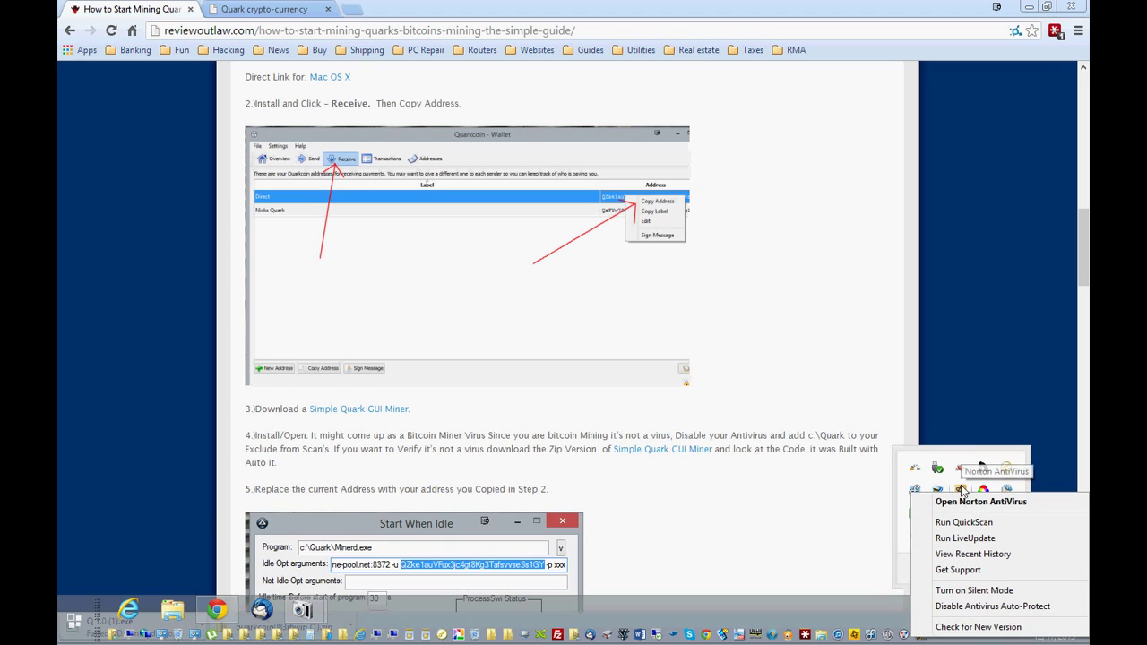
pyautogui.click(990, 608)
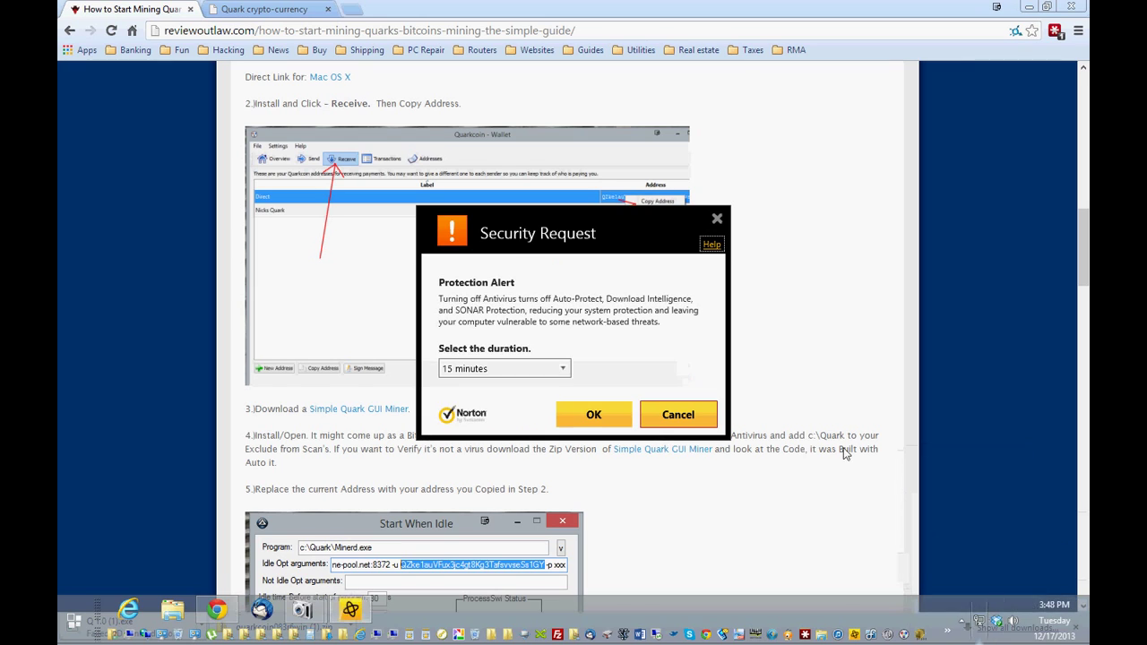
pyautogui.click(593, 416)
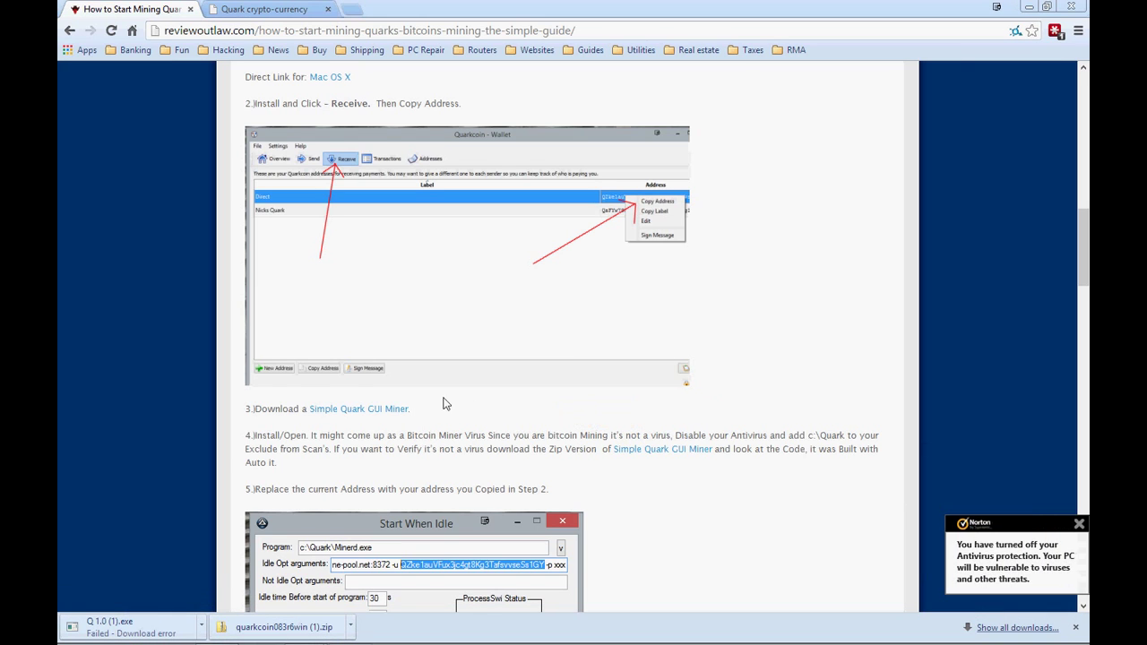
# - Re-download Q 1.0 (1).exe, keep it despite the warning, and launch it
pyautogui.click(355, 413)
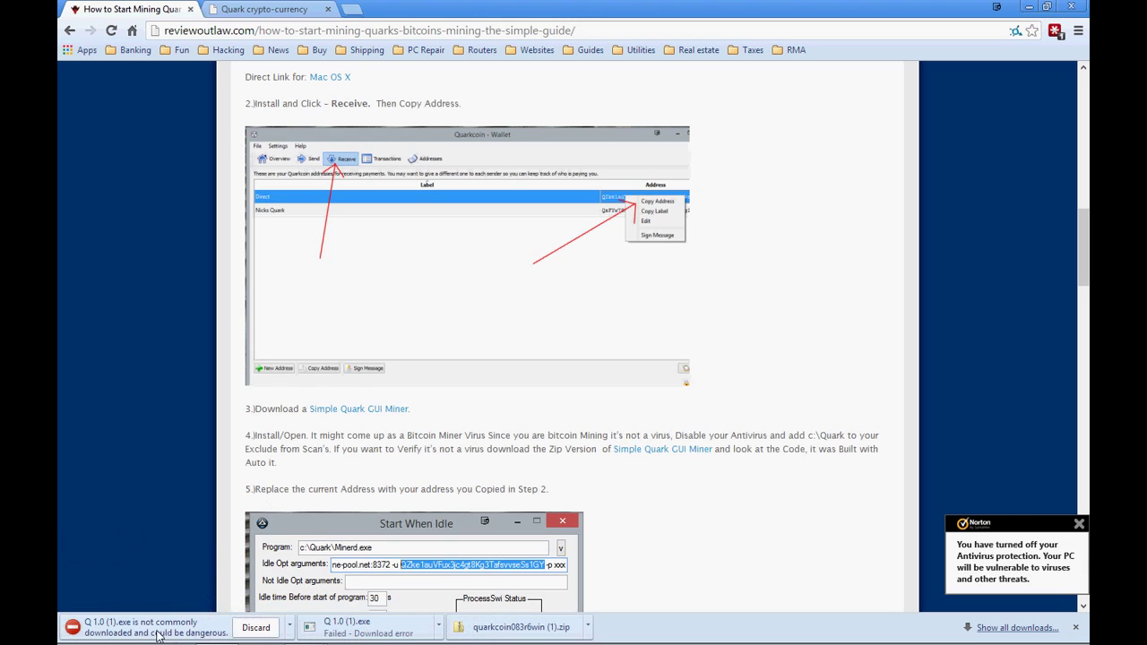
pyautogui.click(290, 628)
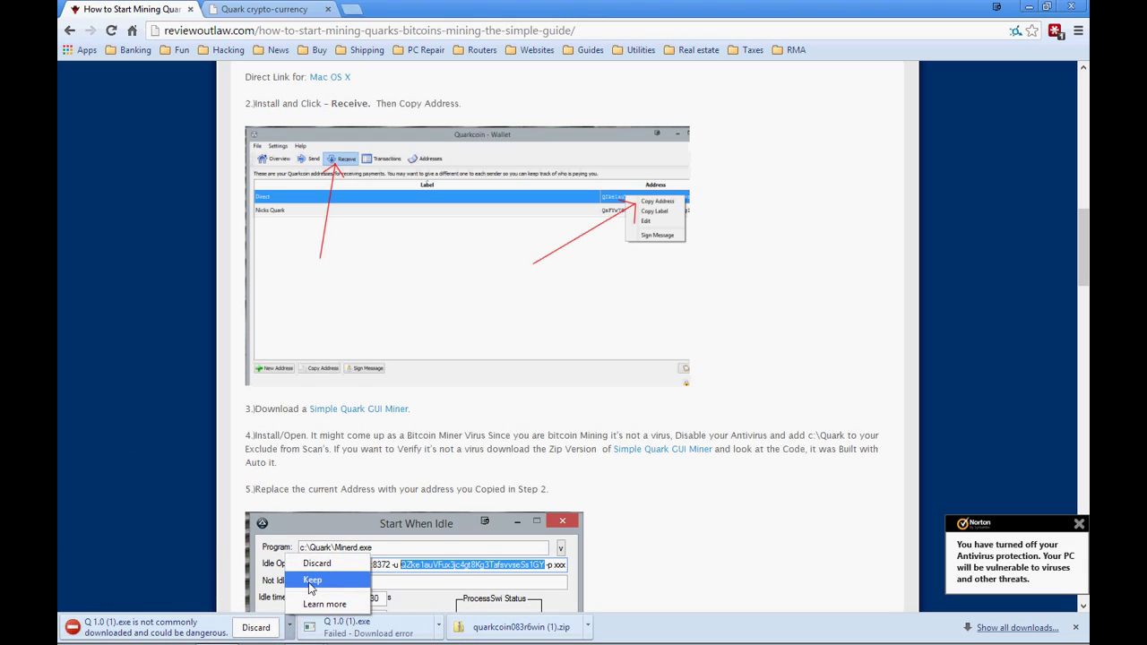
pyautogui.click(304, 581)
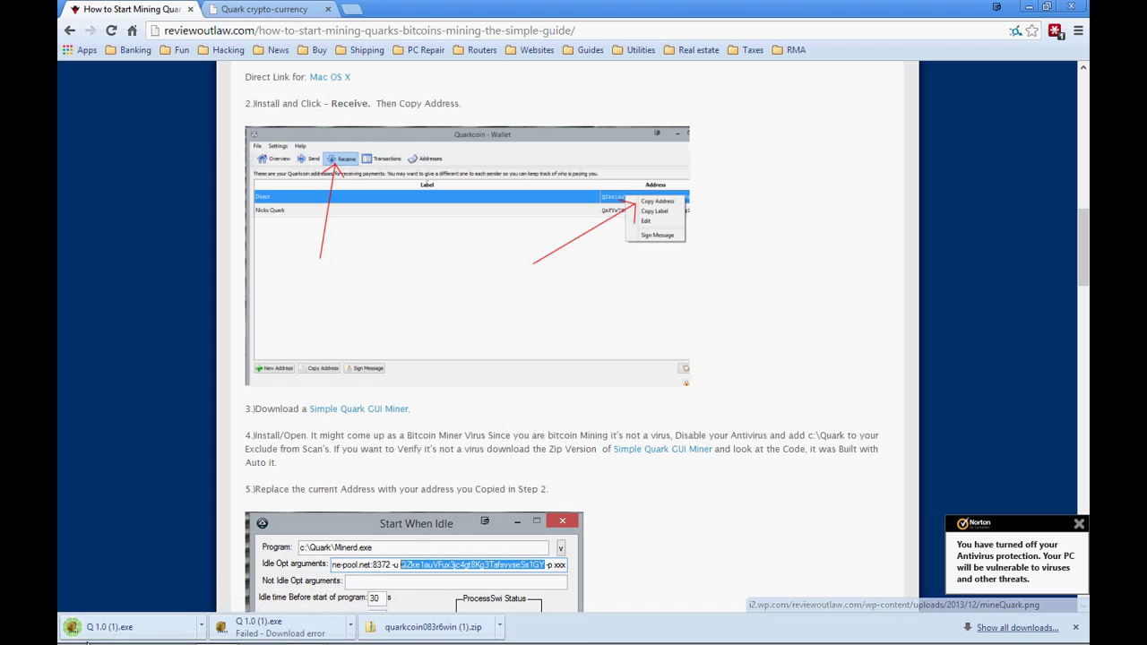
pyautogui.click(125, 628)
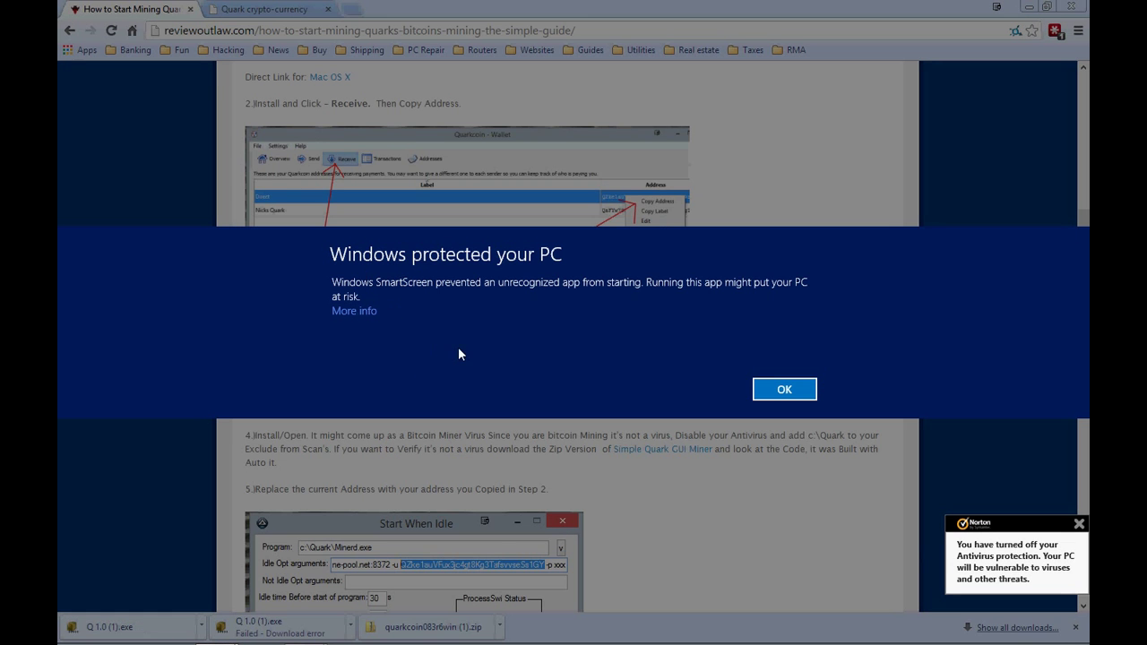
# - Bypass Windows SmartScreen so the unrecognized Q 1.0 (1).exe runs anyway
pyautogui.click(360, 312)
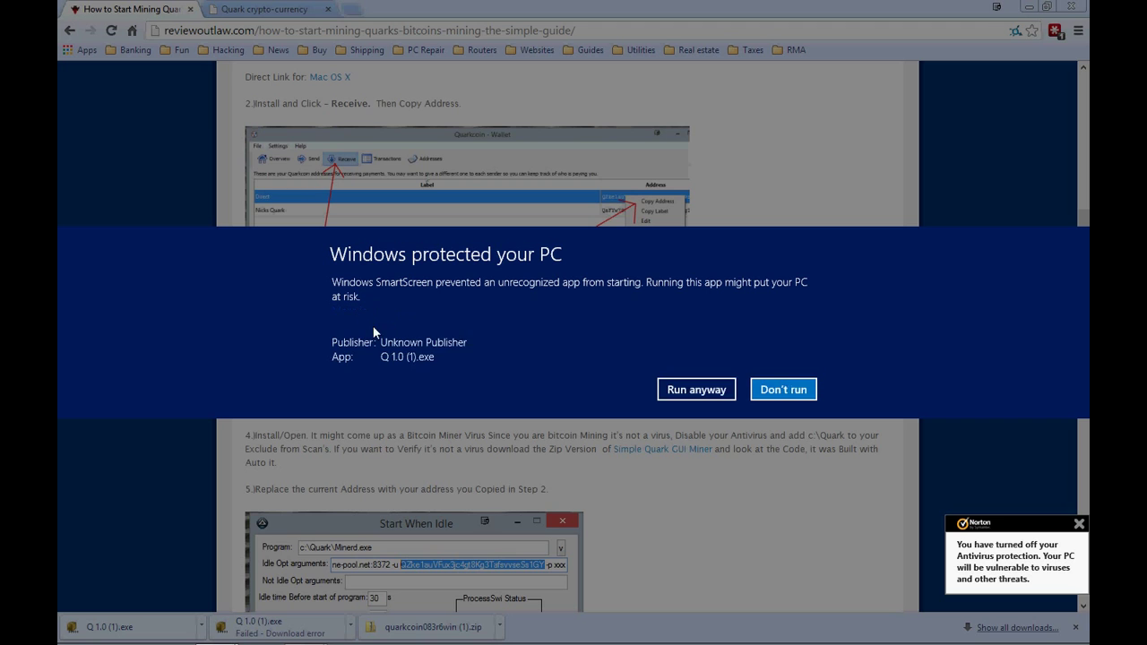
pyautogui.click(690, 390)
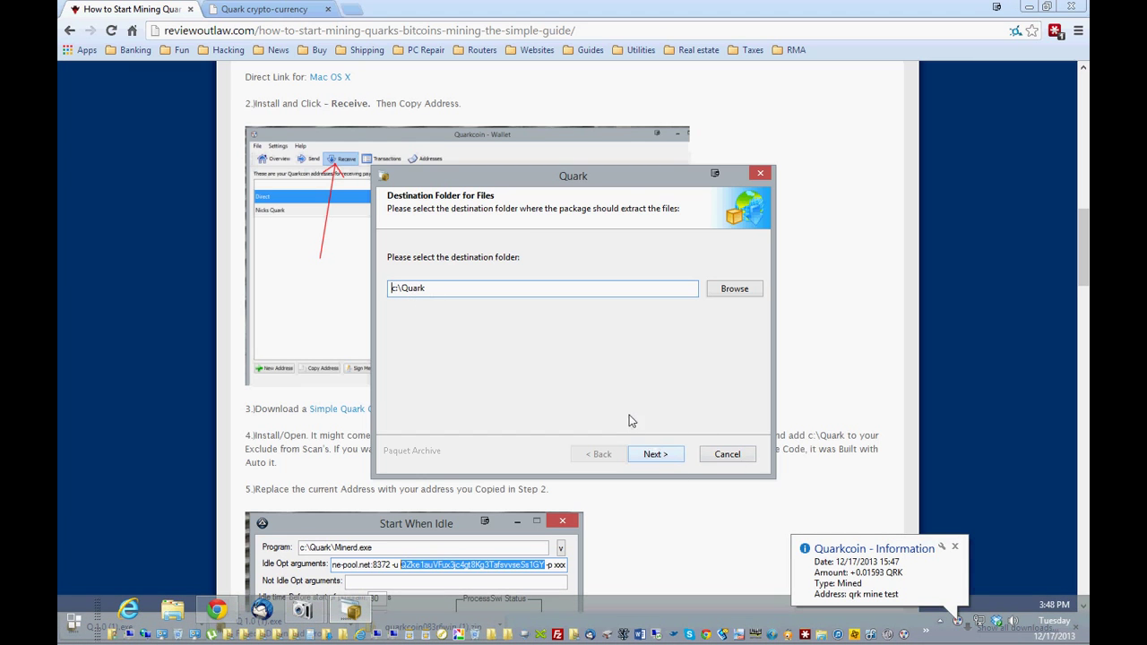
# - Extract the Quark package to c:\Quark, overwriting all conflicts and skipping unwritable files
pyautogui.click(657, 455)
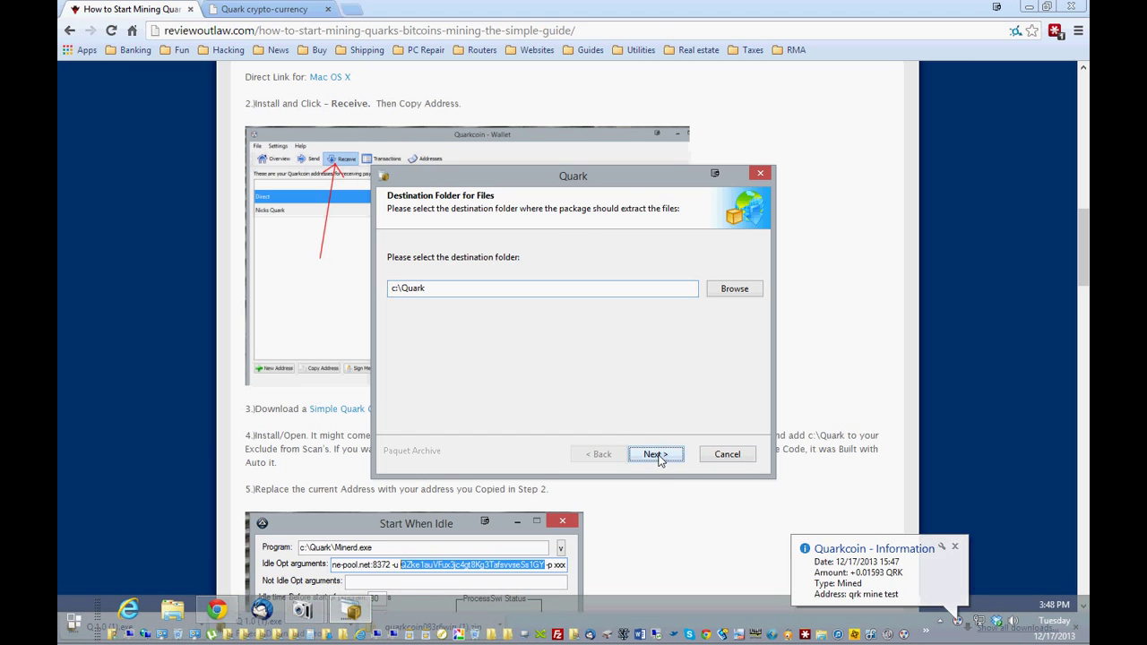
pyautogui.click(452, 421)
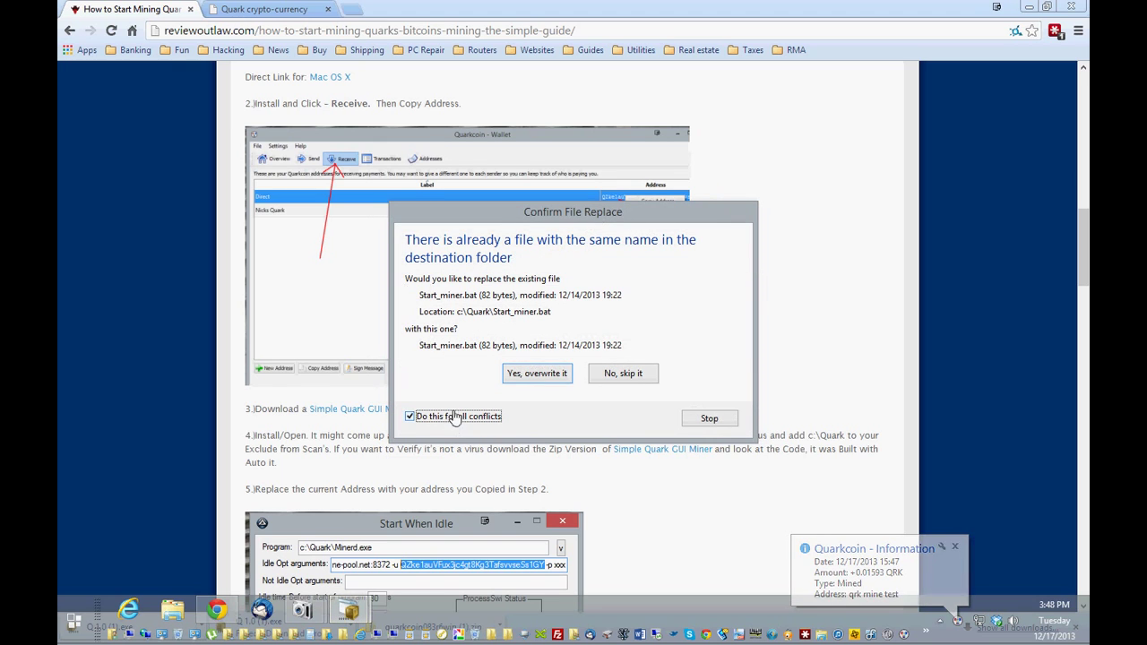
pyautogui.click(535, 373)
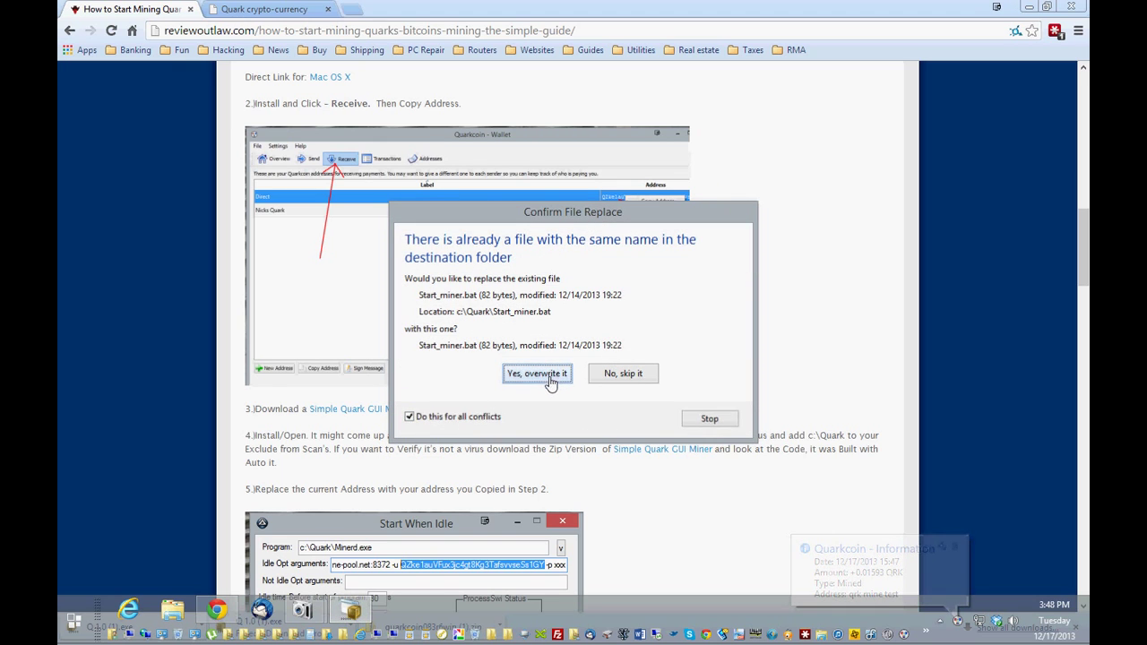
pyautogui.click(676, 387)
pyautogui.click(671, 384)
pyautogui.click(667, 384)
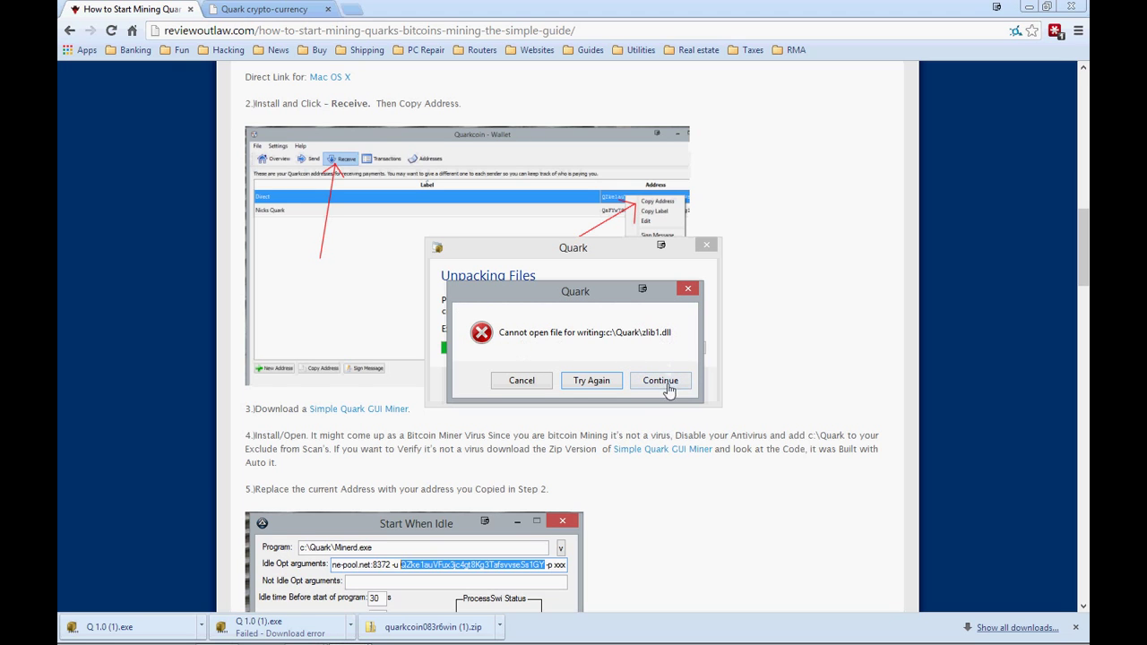
pyautogui.click(668, 387)
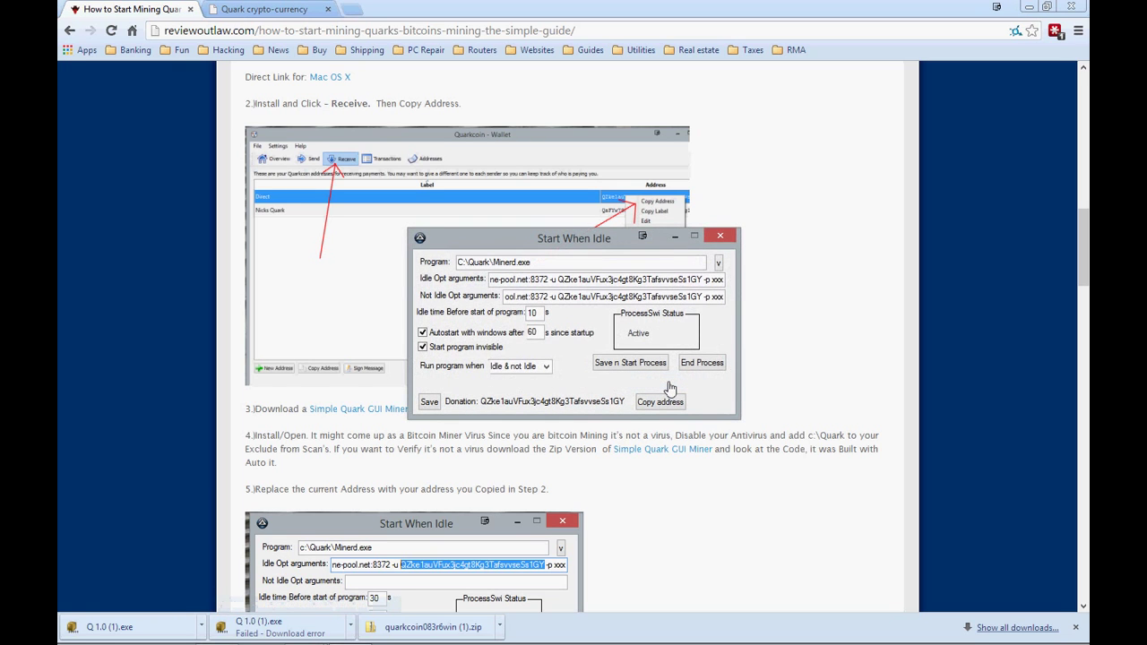
# - Move the miner window upper right, select its Idle Opt address, and copy the wallet's Direct address
pyautogui.moveTo(605, 241); pyautogui.dragTo(823, 160)
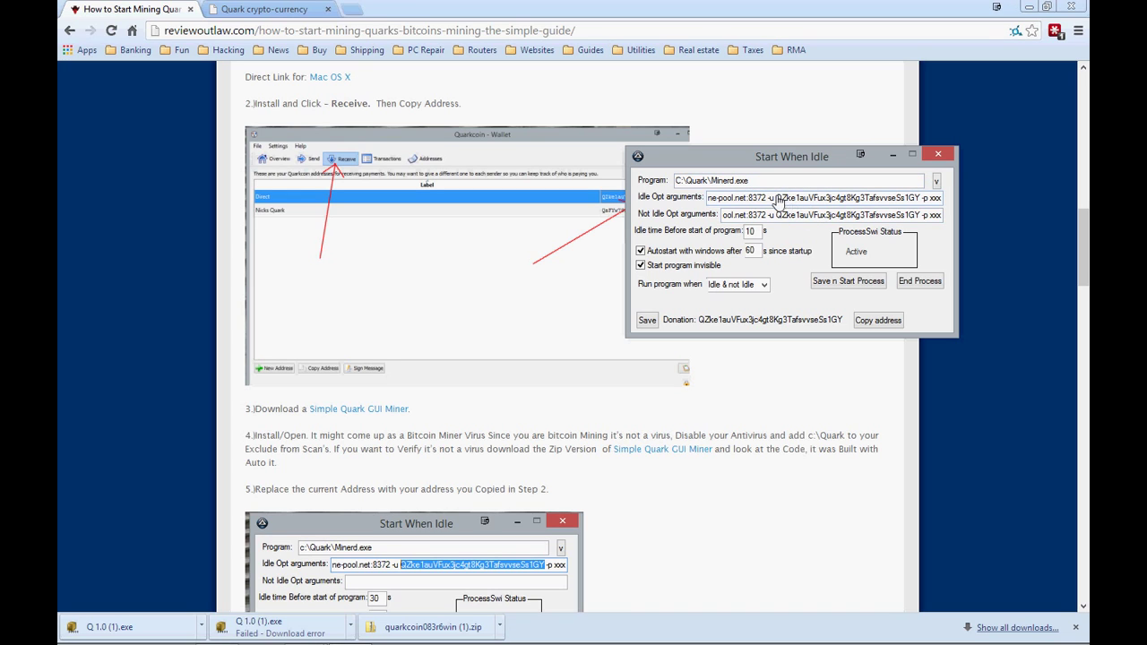
pyautogui.moveTo(776, 203); pyautogui.dragTo(920, 211)
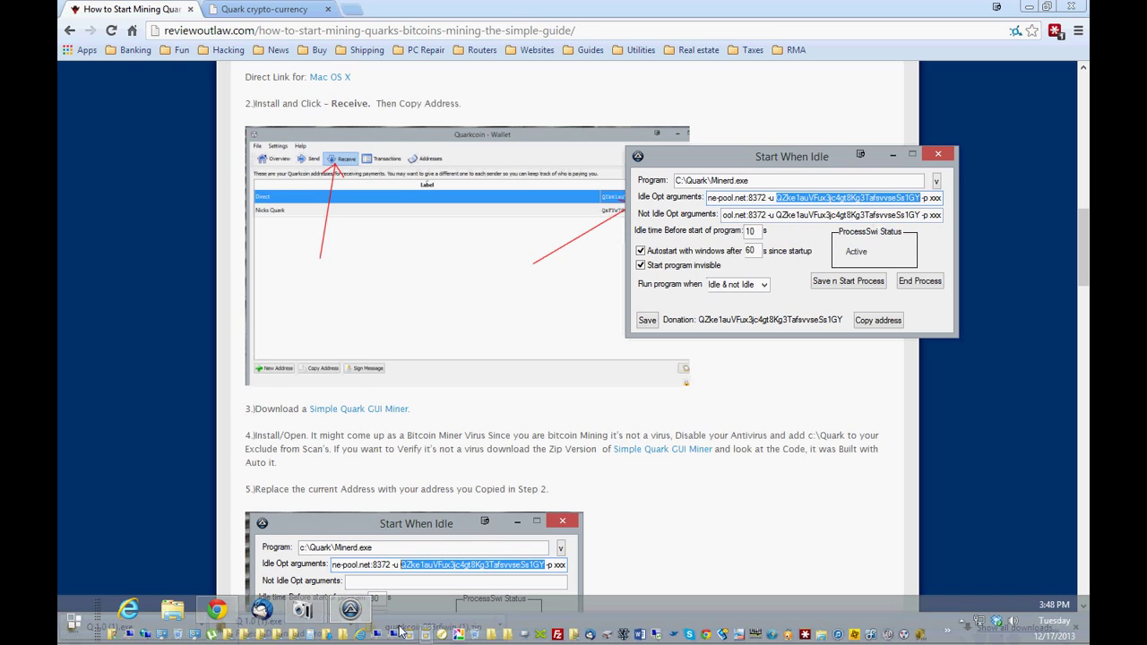
pyautogui.click(961, 620)
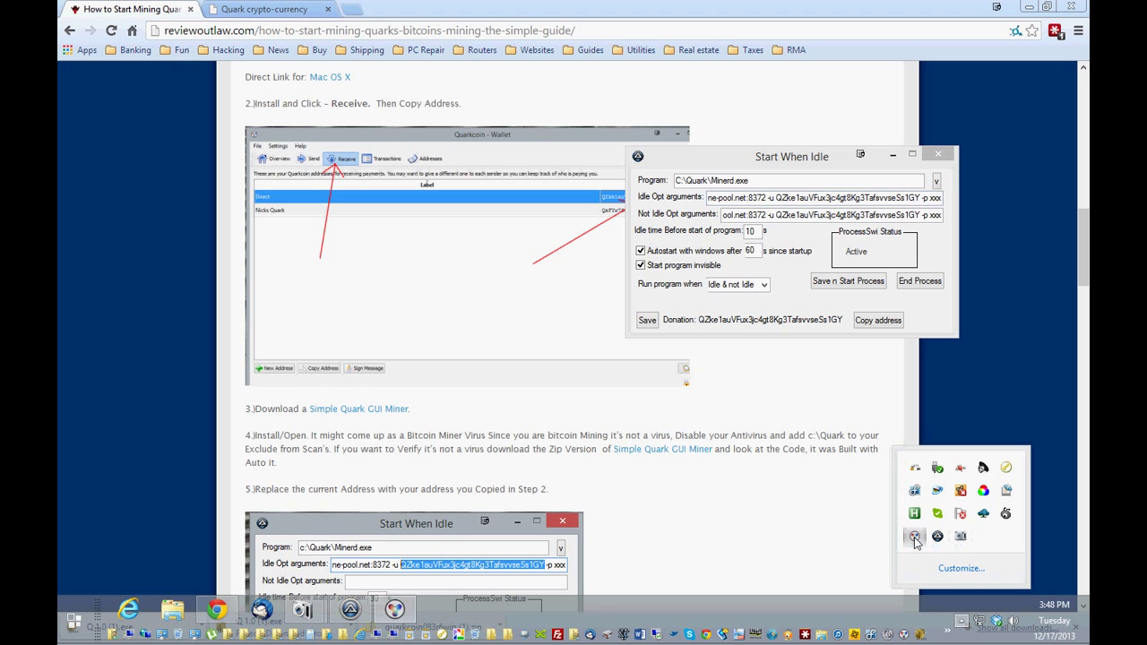
pyautogui.click(914, 536)
pyautogui.click(689, 199)
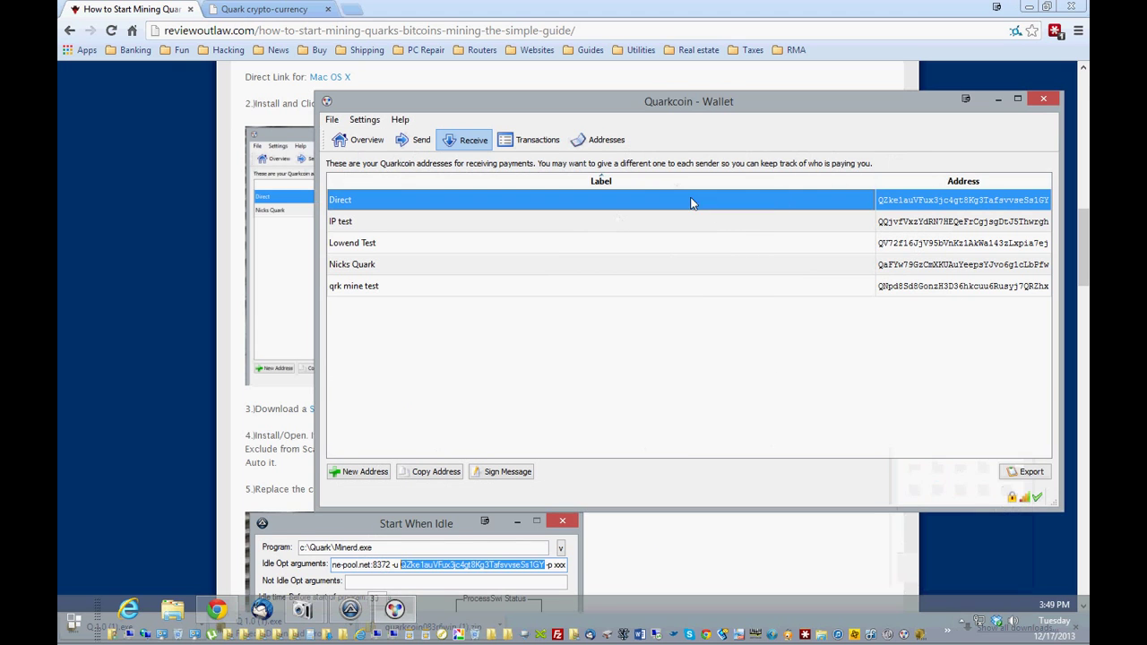
pyautogui.rightClick(689, 199)
pyautogui.click(740, 207)
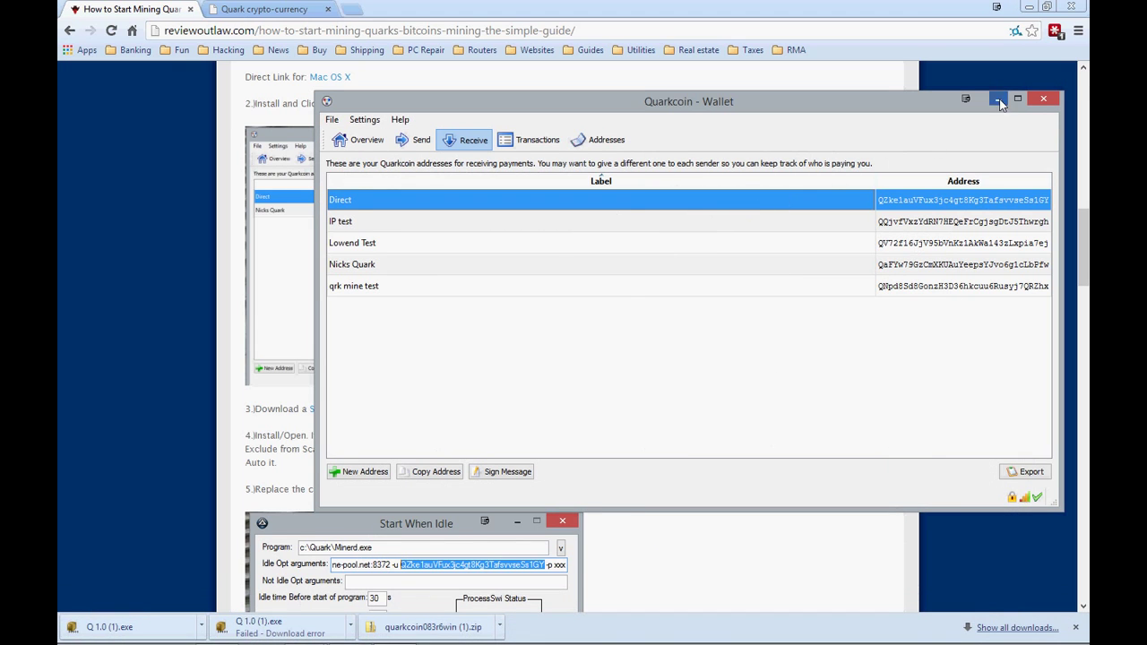
pyautogui.click(997, 99)
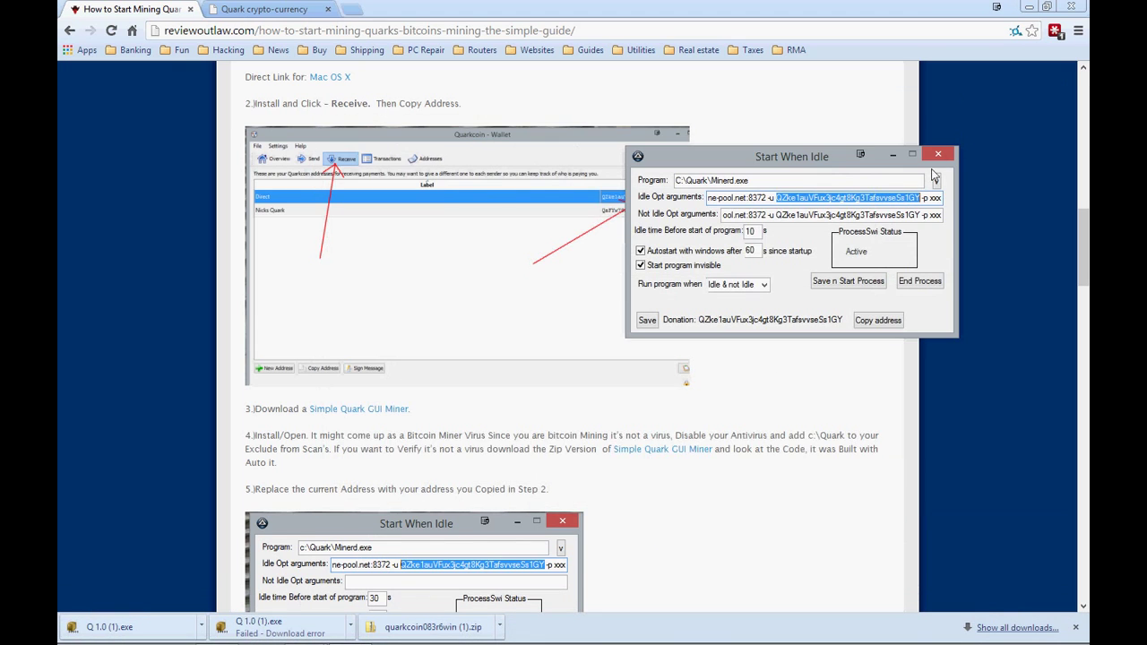
# - Paste the wallet address into both Opt arguments fields, disable Start program invisible, and launch Minerd
pyautogui.rightClick(842, 196)
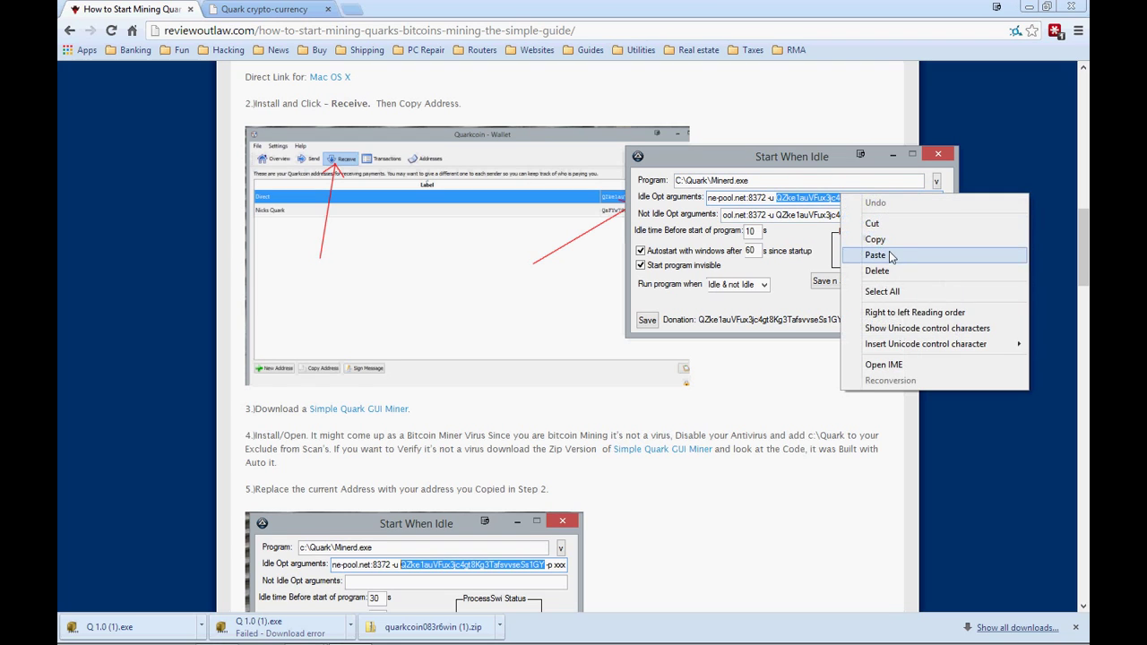
pyautogui.click(875, 255)
pyautogui.moveTo(921, 216); pyautogui.dragTo(780, 222)
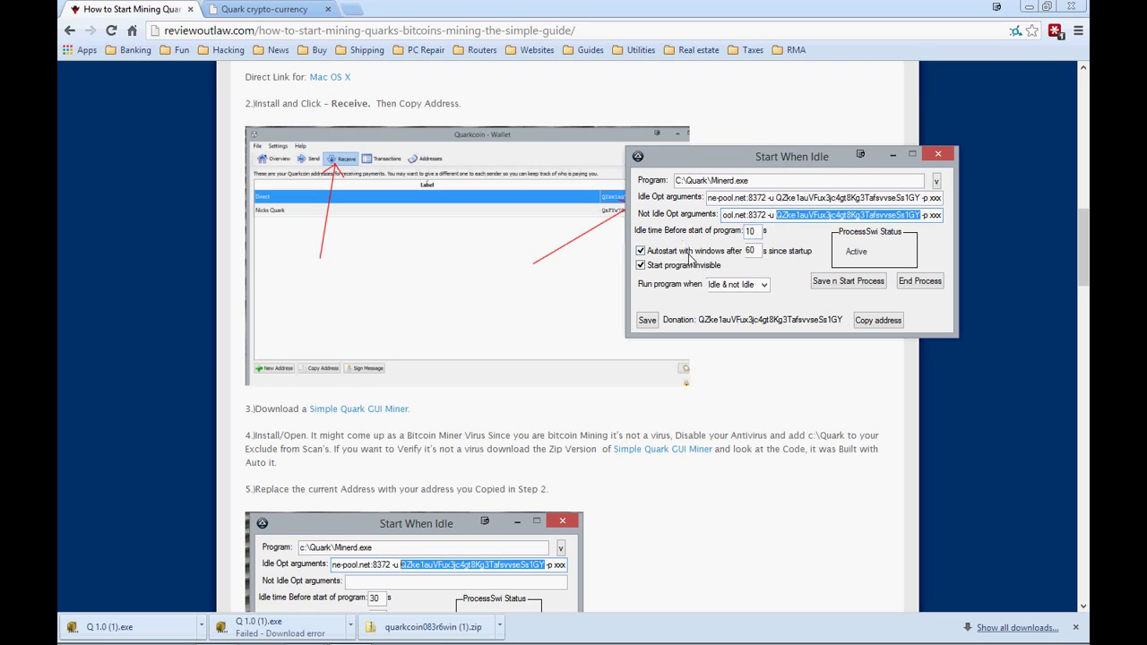
pyautogui.click(642, 267)
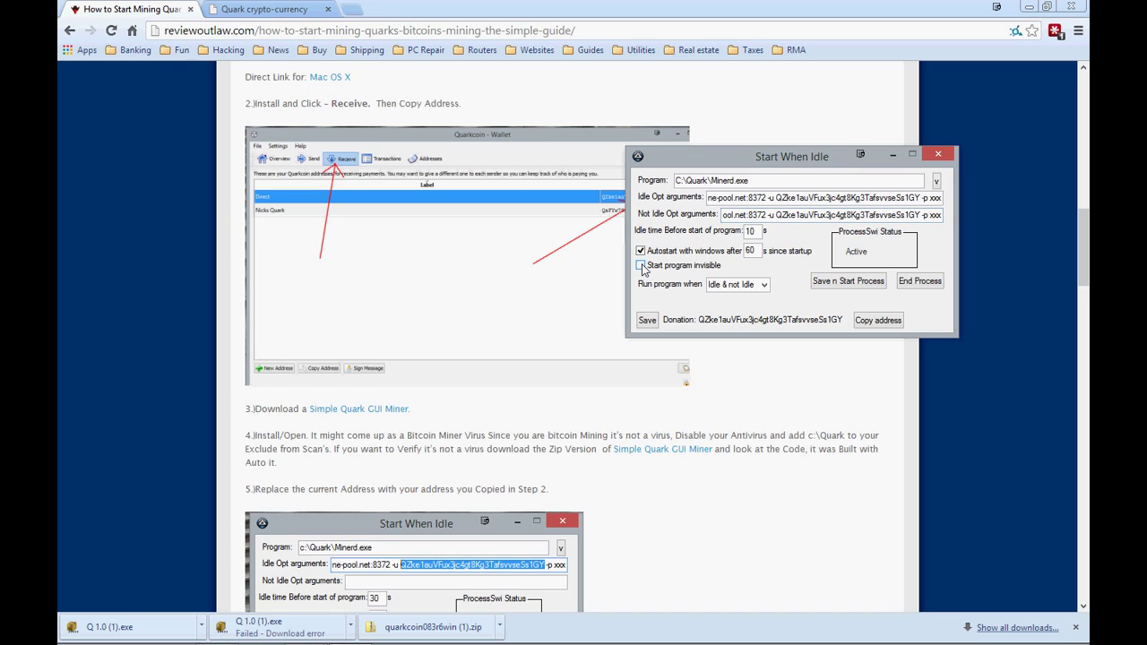
pyautogui.click(858, 285)
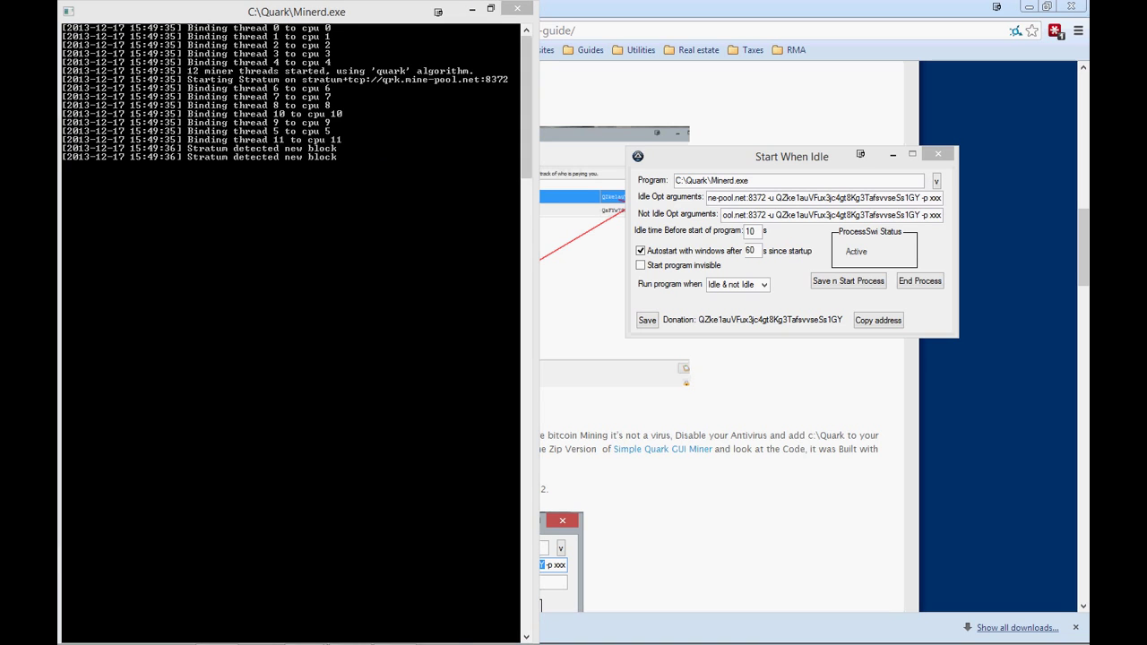
# - Check Minerd's CPU use in Task Manager, then minimize Task Manager and the Minerd console
pyautogui.hotkey('ctrl', 'shift', 'Escape')
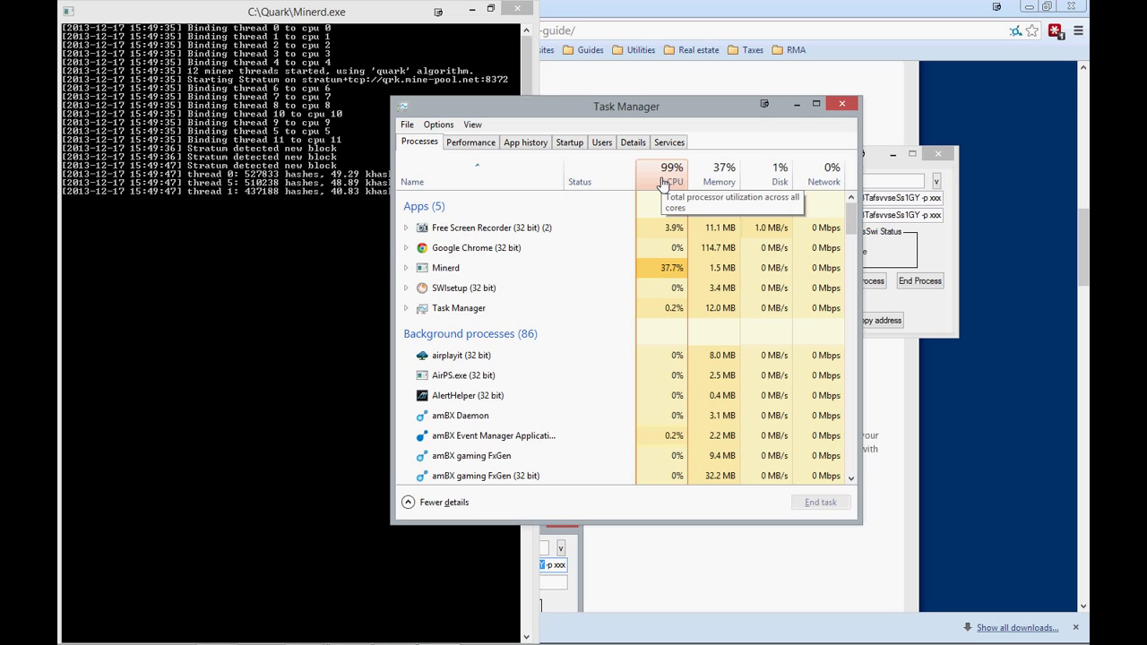
pyautogui.click(797, 105)
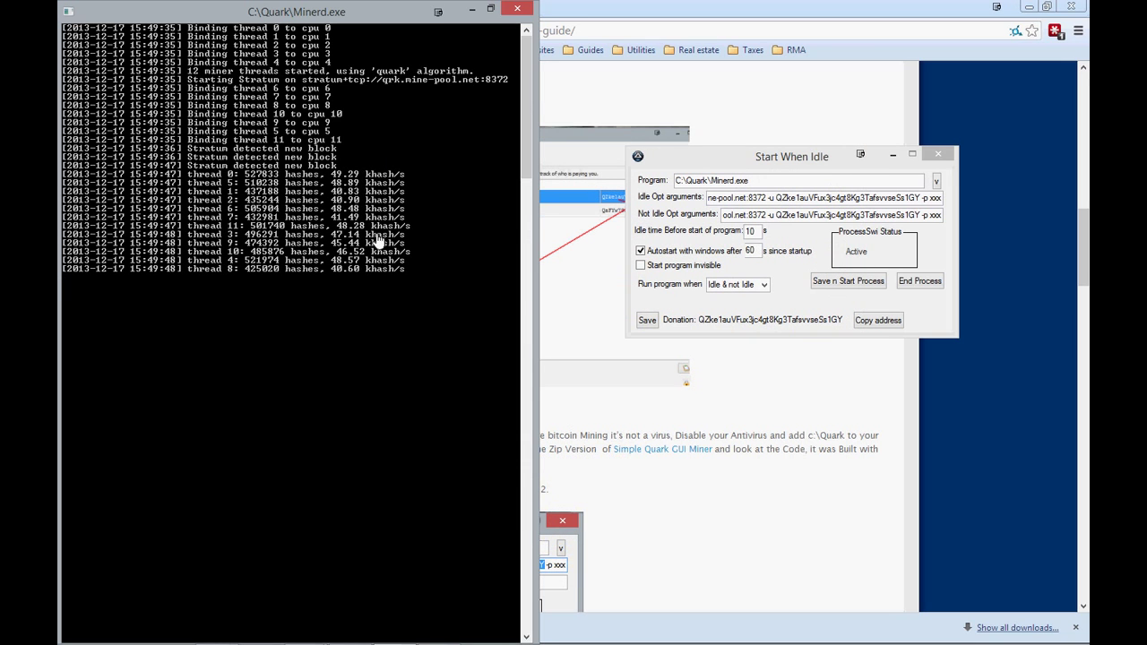
pyautogui.click(471, 10)
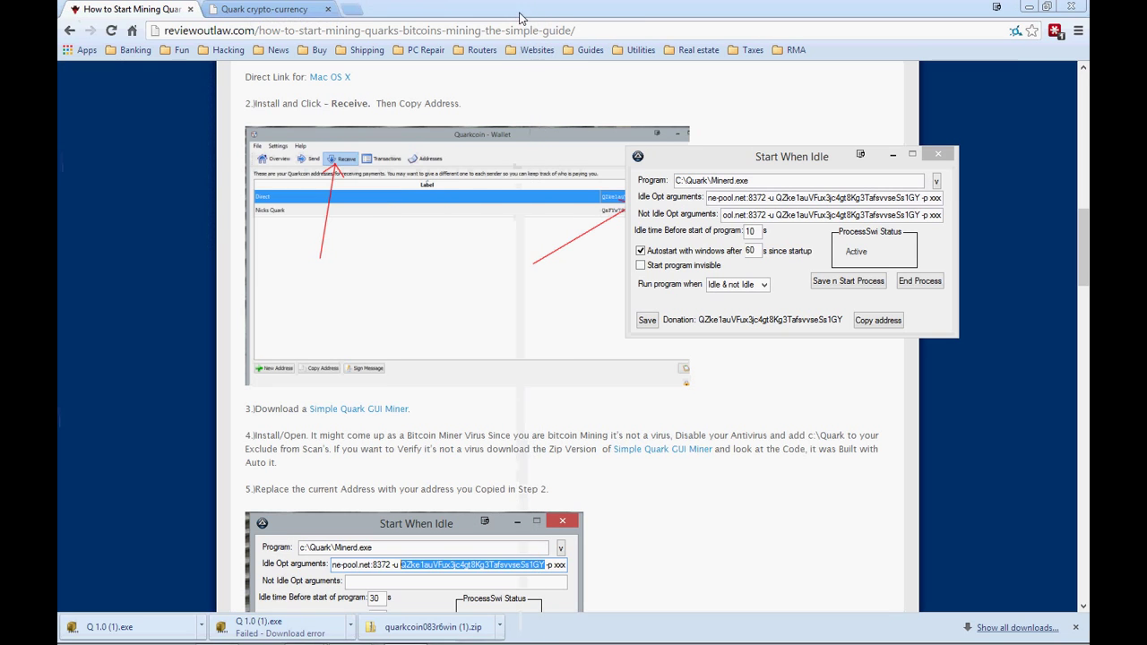
# - Make the miner start invisibly and run only on Pc Idle, save and restart, and check Task Manager
pyautogui.click(679, 267)
pyautogui.click(763, 285)
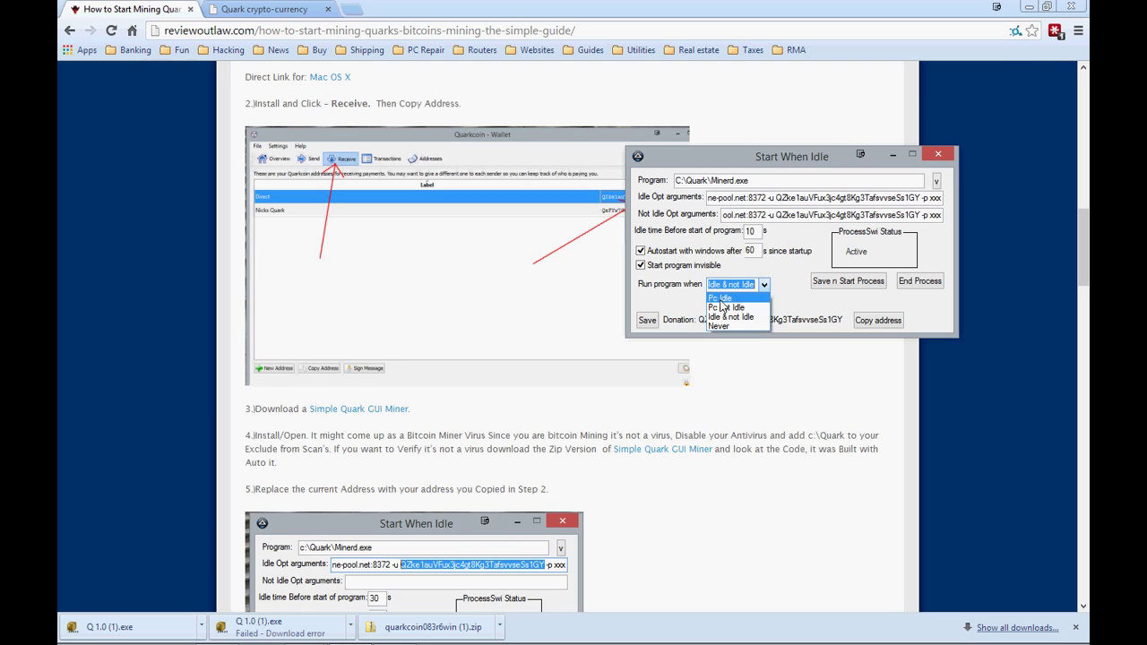
pyautogui.click(720, 301)
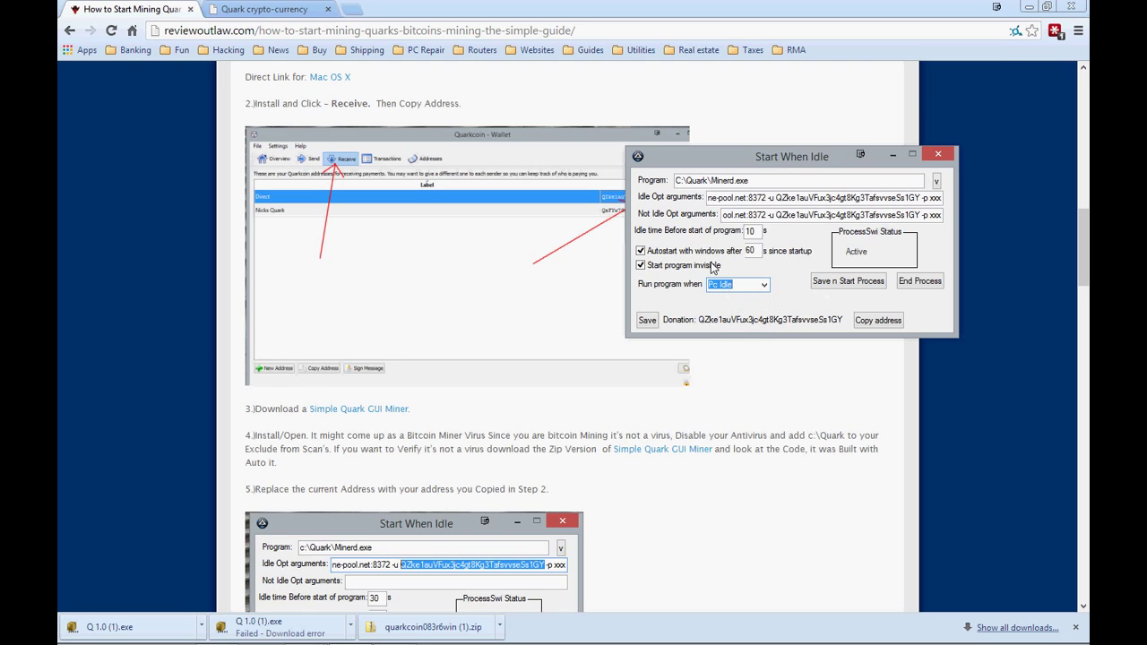
pyautogui.click(843, 285)
pyautogui.hotkey('ctrl', 'shift', 'Escape')
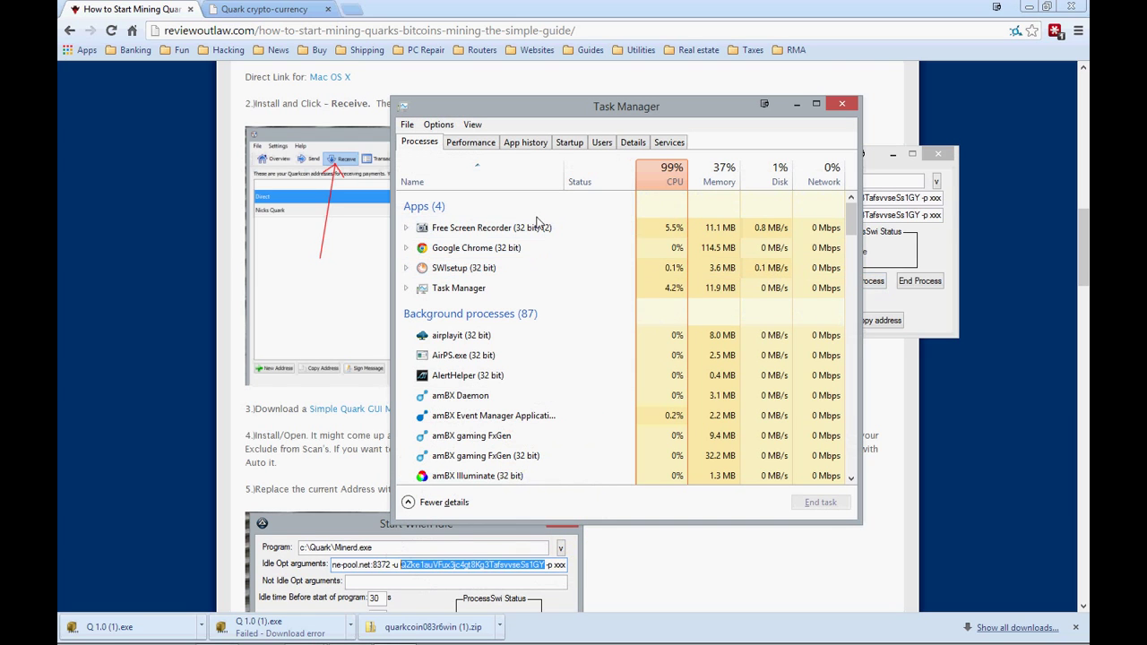
# - End the Minerd process in Task Manager, then close Task Manager
pyautogui.scroll(-1, 692, 310)
pyautogui.scroll(1, 693, 310)
pyautogui.moveTo(852, 224); pyautogui.dragTo(856, 356)
pyautogui.click(506, 273)
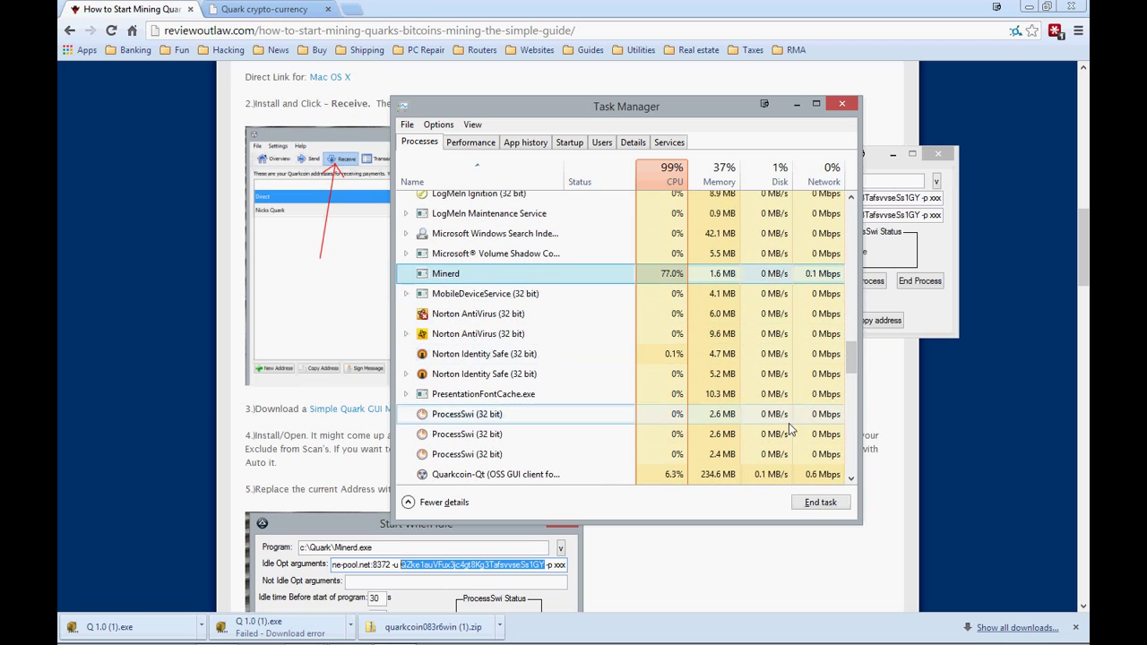
pyautogui.click(822, 502)
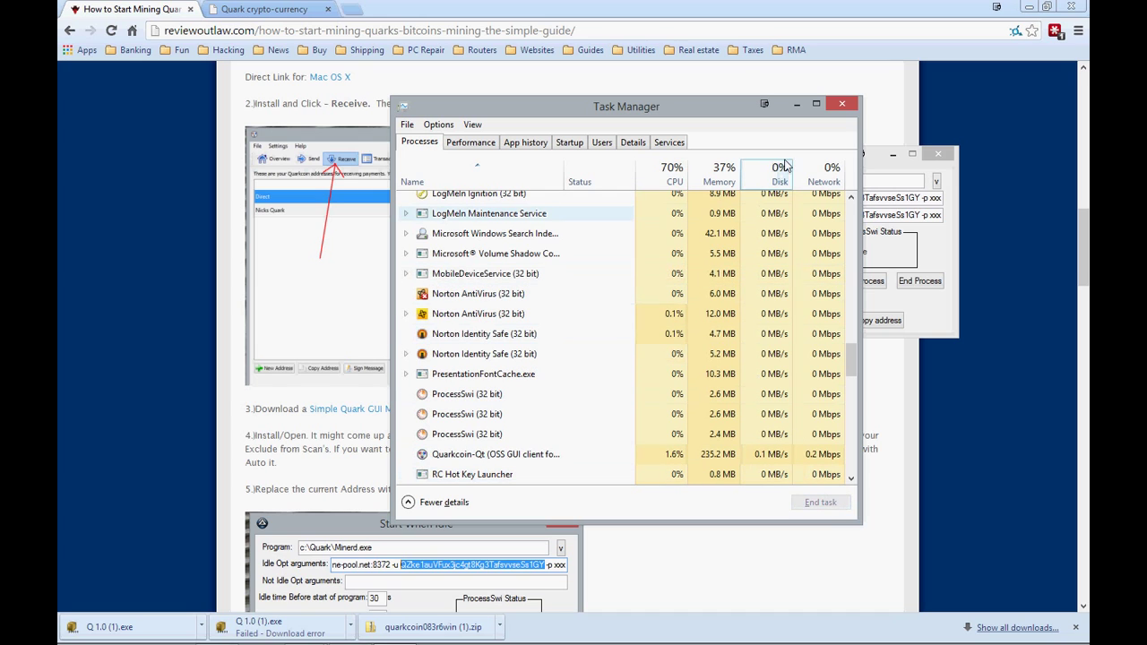
pyautogui.click(846, 106)
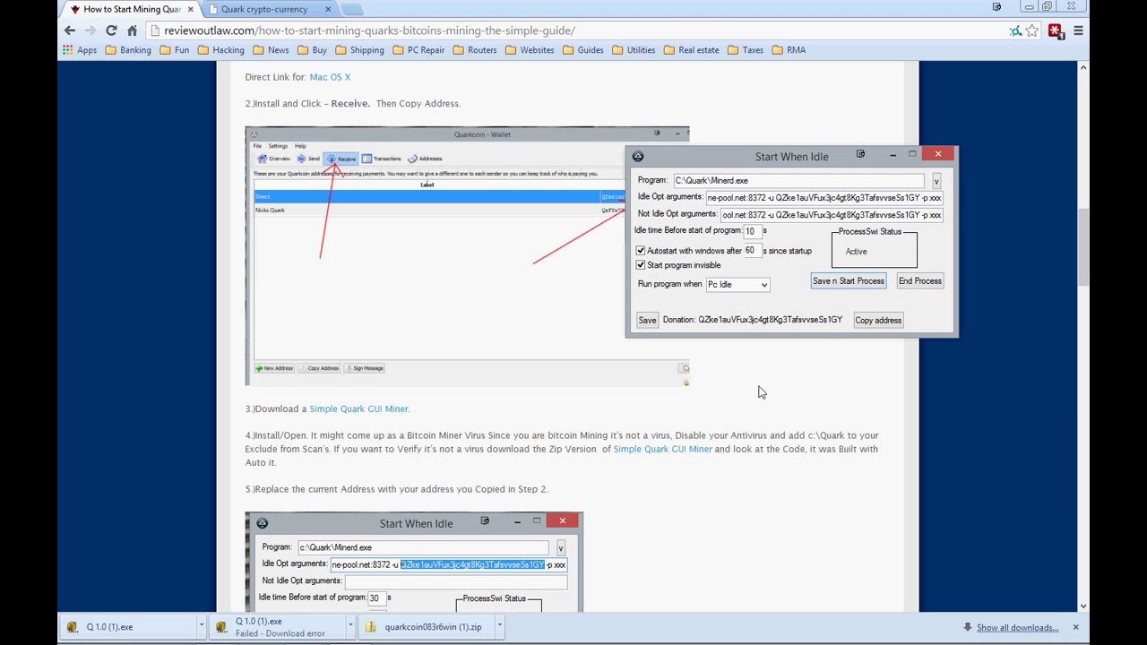
# - Scroll the guide to steps 6–7 and reopen the Quarkcoin wallet from the tray on its Transactions view
pyautogui.scroll(-6, 757, 415)
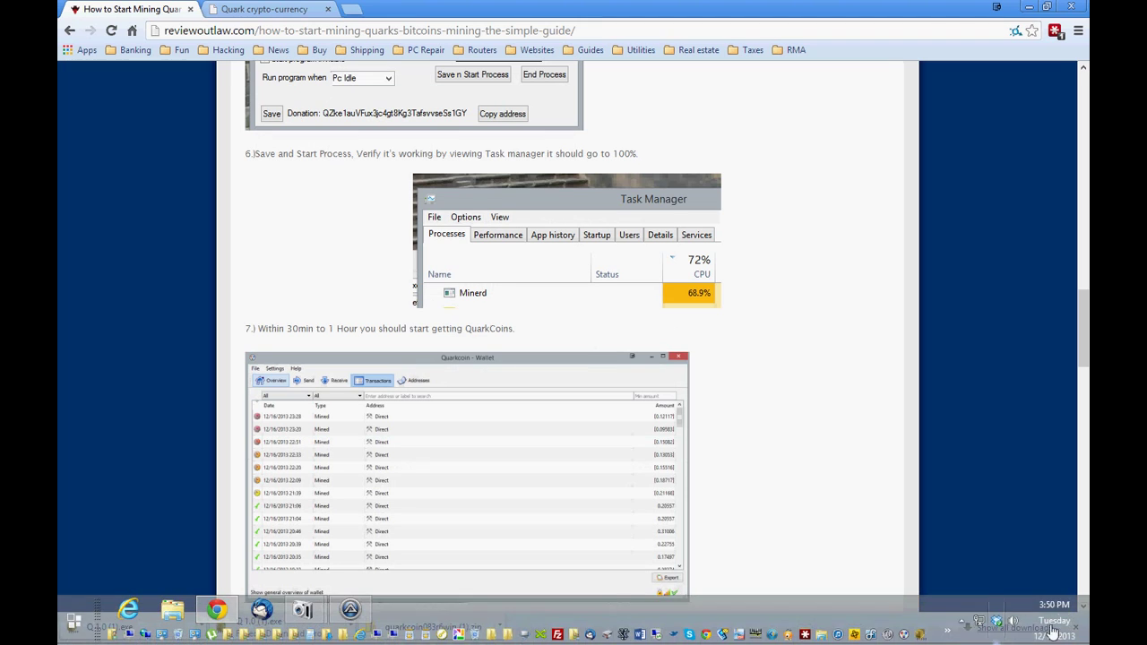
pyautogui.click(963, 621)
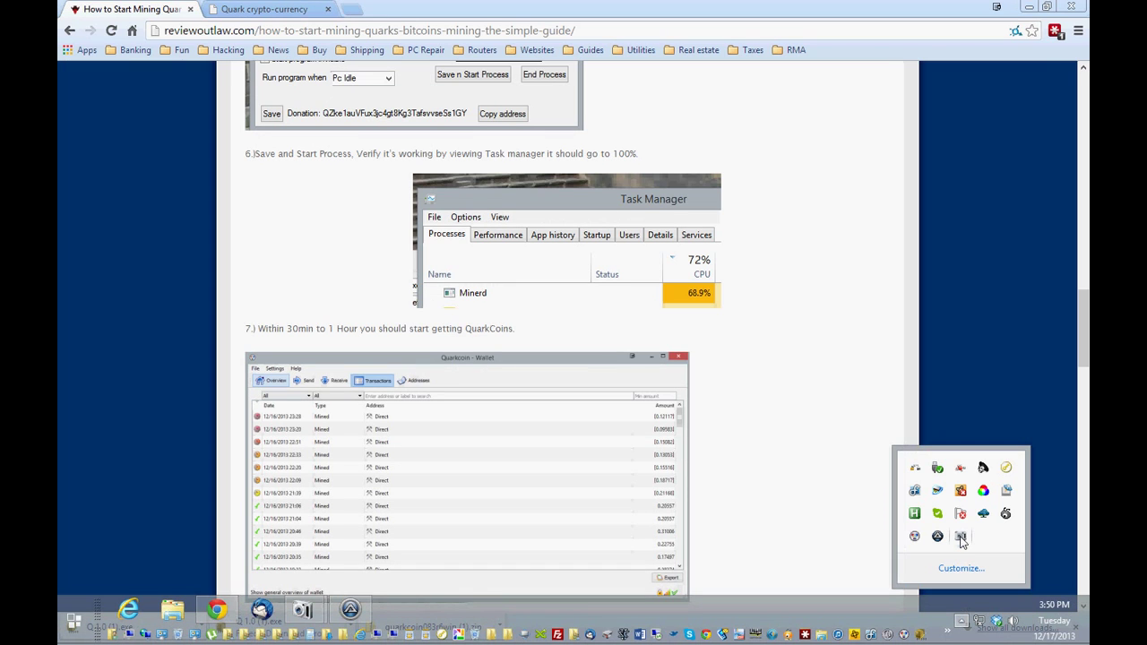
pyautogui.click(915, 538)
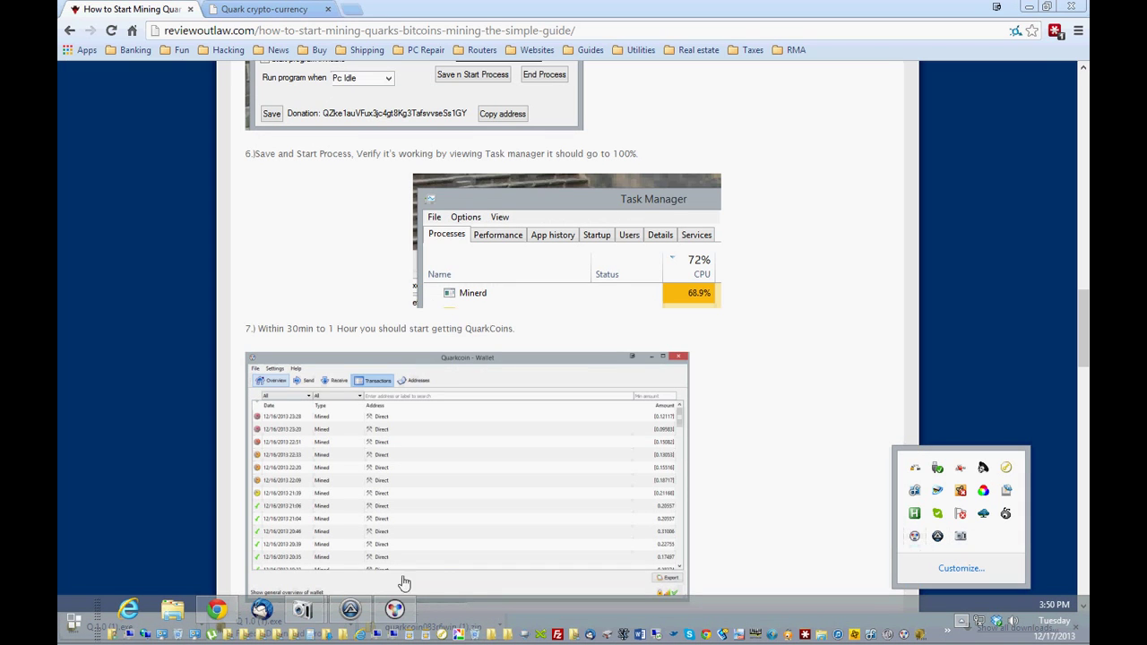
pyautogui.click(409, 612)
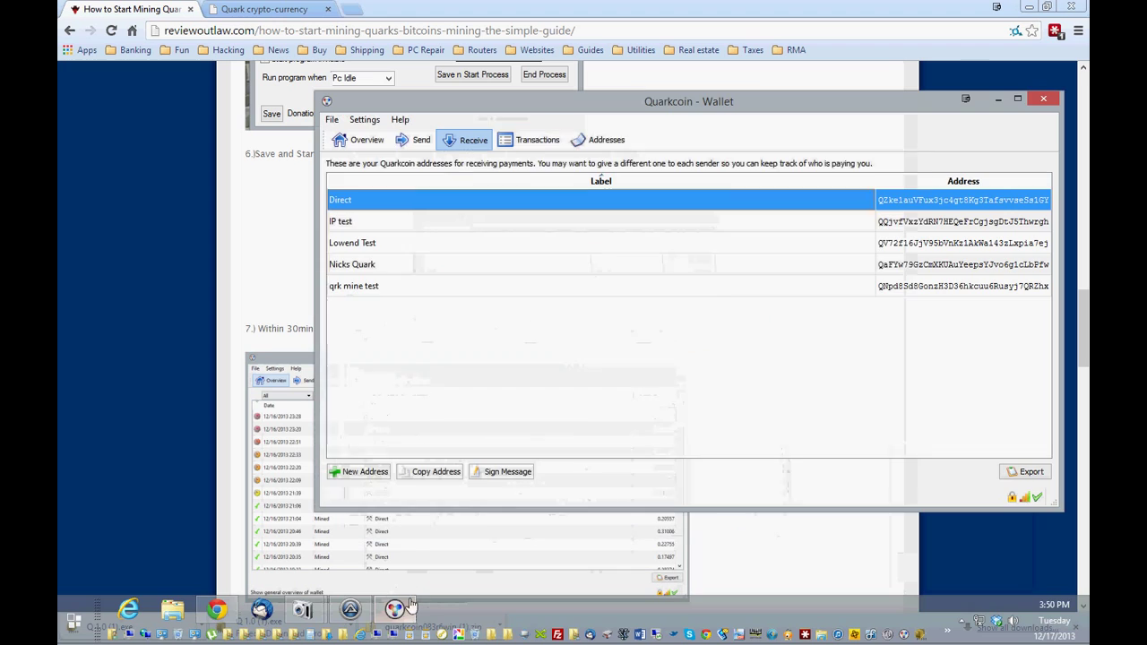
pyautogui.click(529, 141)
# - Scroll the transaction list and select the 11:32 Direct mined transaction
pyautogui.scroll(-4, 900, 363)
pyautogui.scroll(-8, 600, 309)
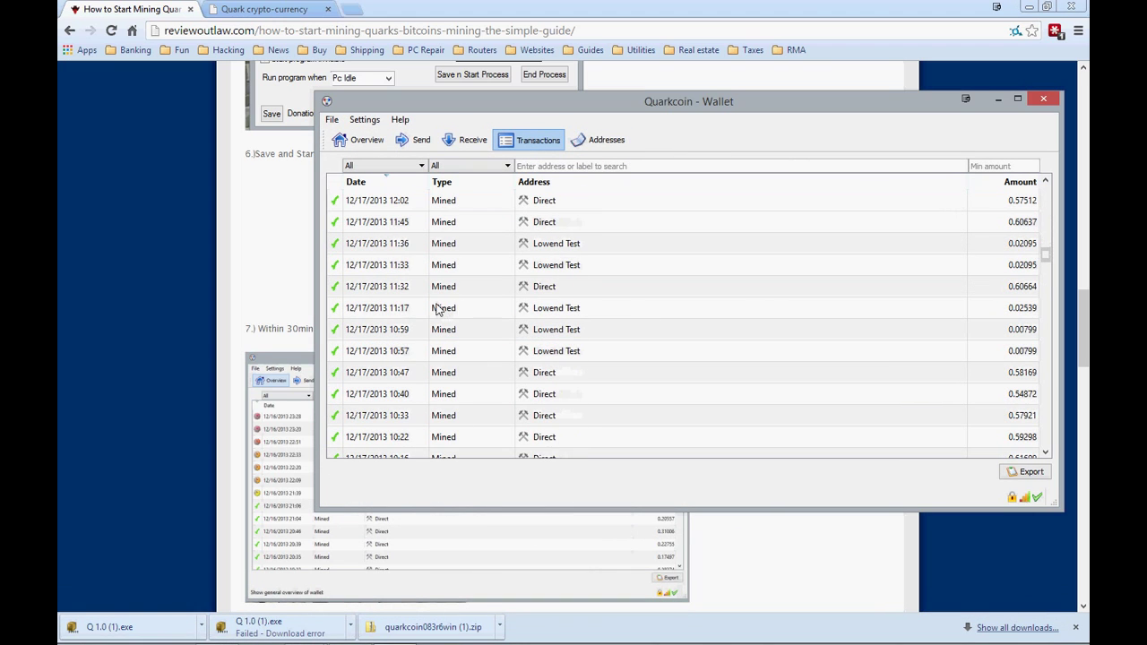
pyautogui.click(964, 264)
pyautogui.click(954, 287)
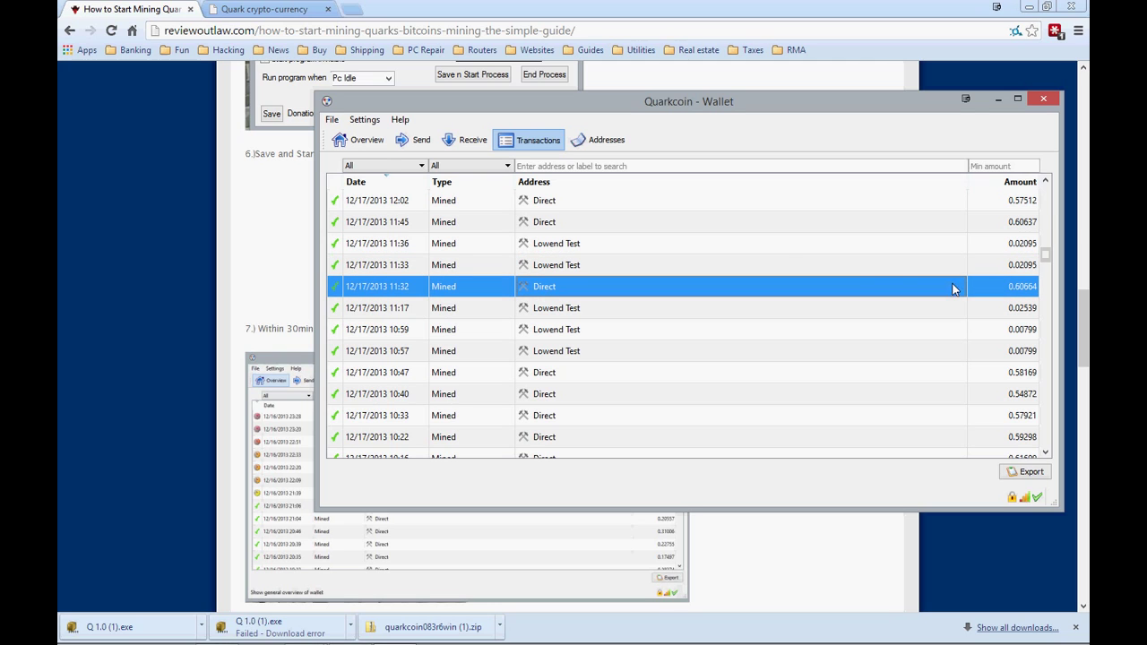
# - Review the 346.15027 QRK balance on the Overview, then minimize the wallet
pyautogui.click(347, 145)
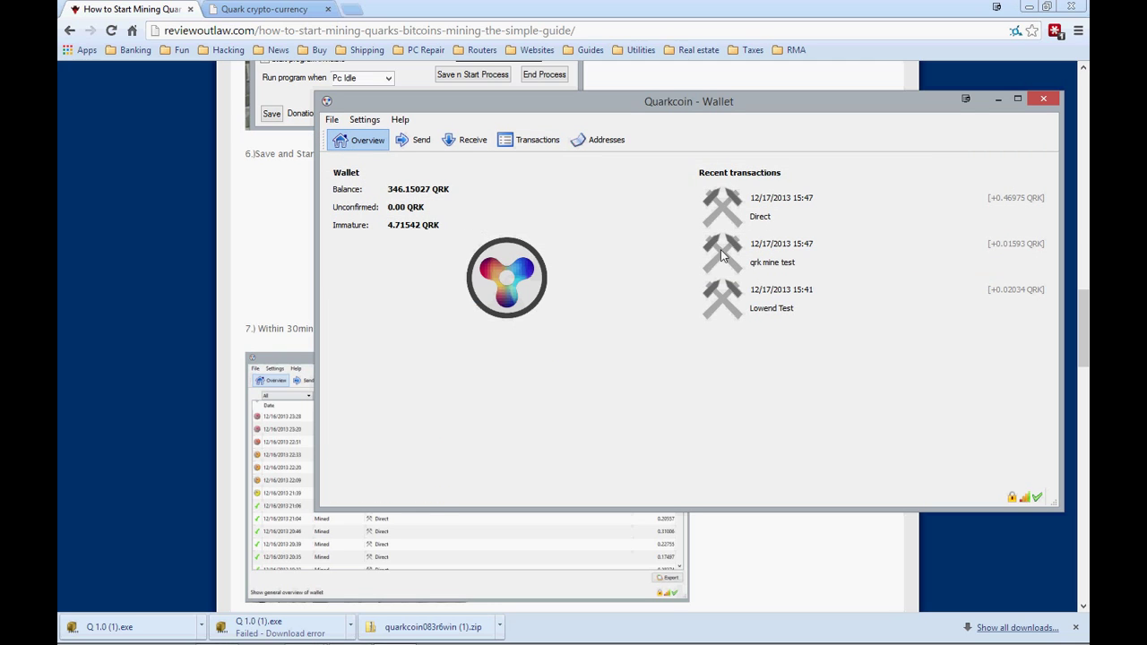
pyautogui.moveTo(722, 255)
pyautogui.moveTo(743, 222)
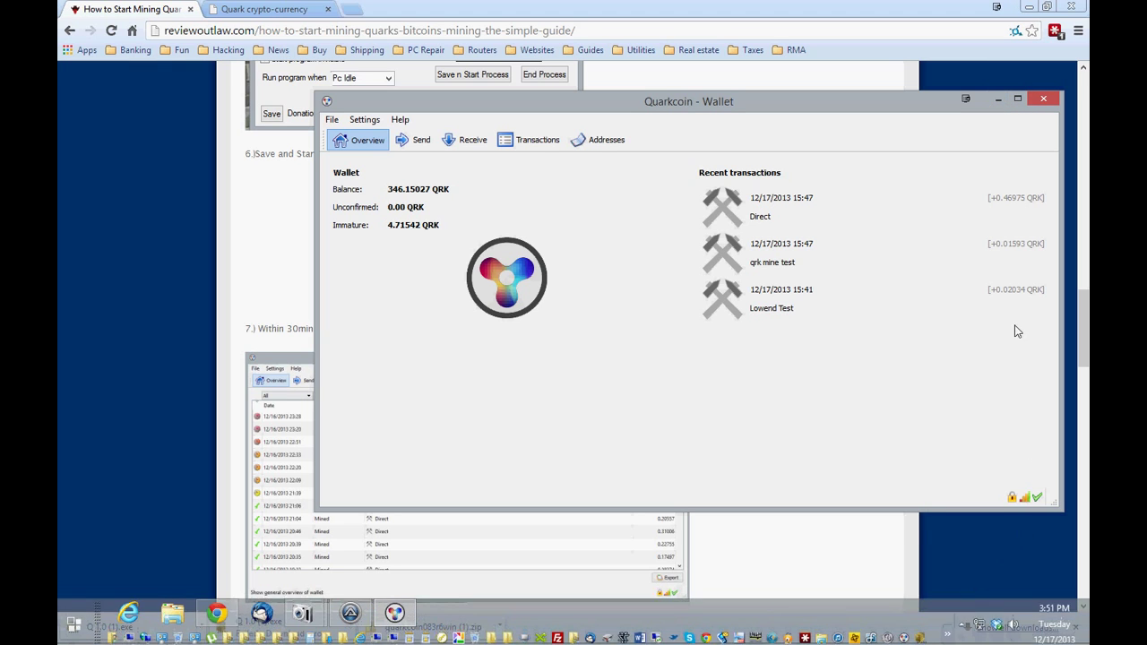
pyautogui.click(989, 106)
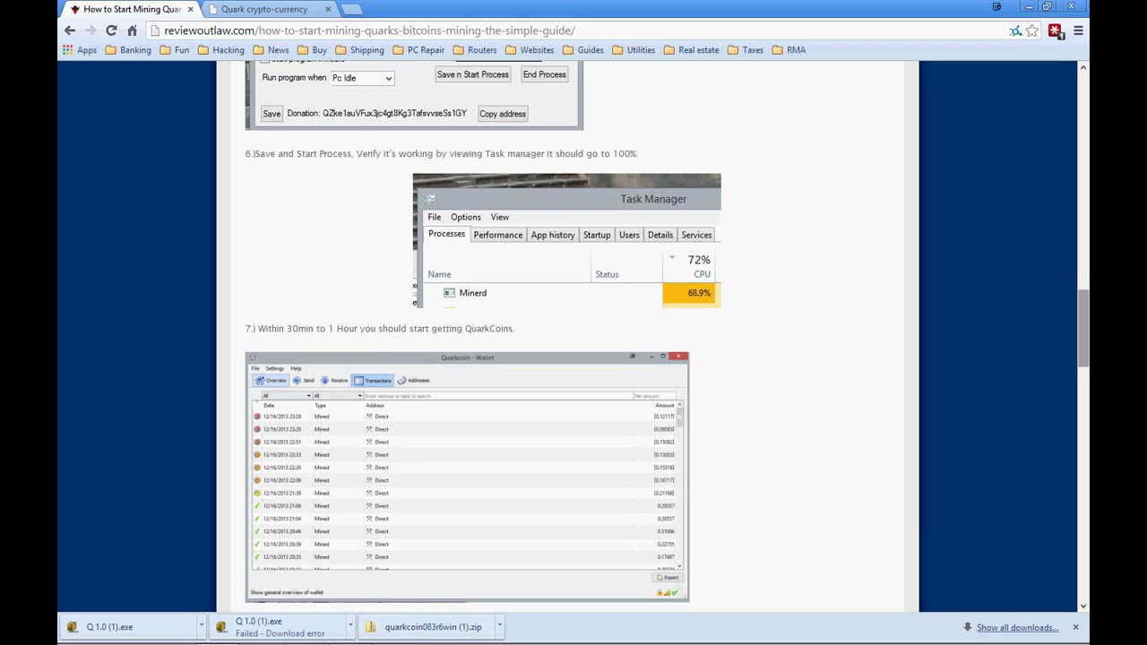
# - Nudge the guide down to step 7's wallet image and reveal the hidden tray icons
pyautogui.moveTo(1082, 314)
pyautogui.mouseDown()
pyautogui.moveTo(1082, 365)
pyautogui.moveTo(1082, 314)
pyautogui.mouseUp()
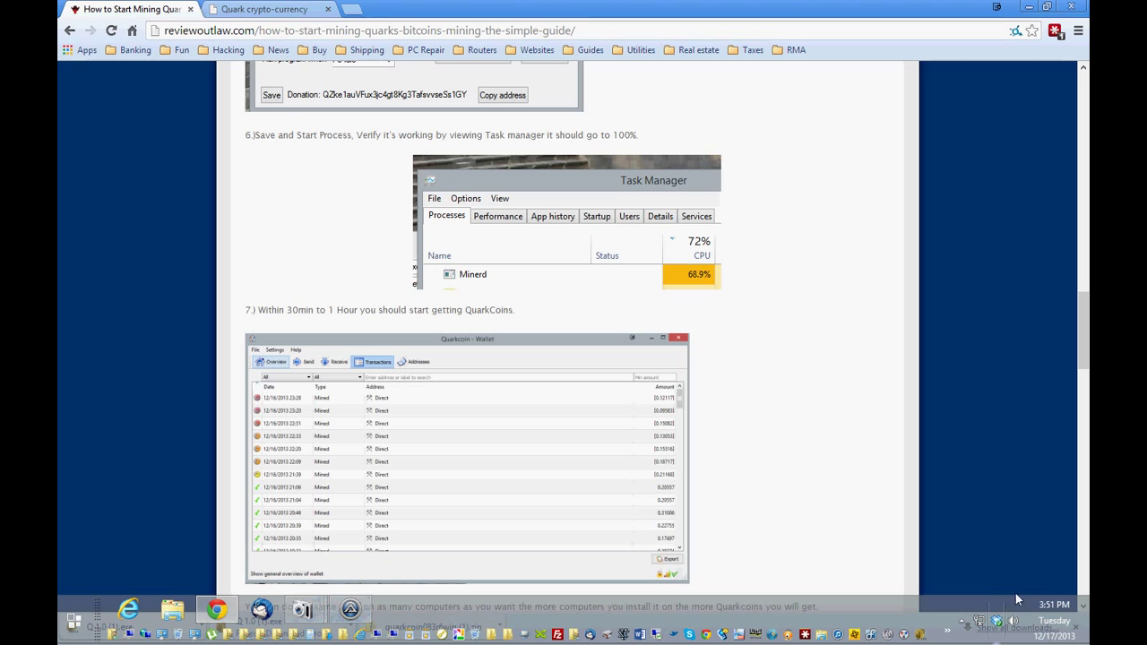
pyautogui.click(961, 622)
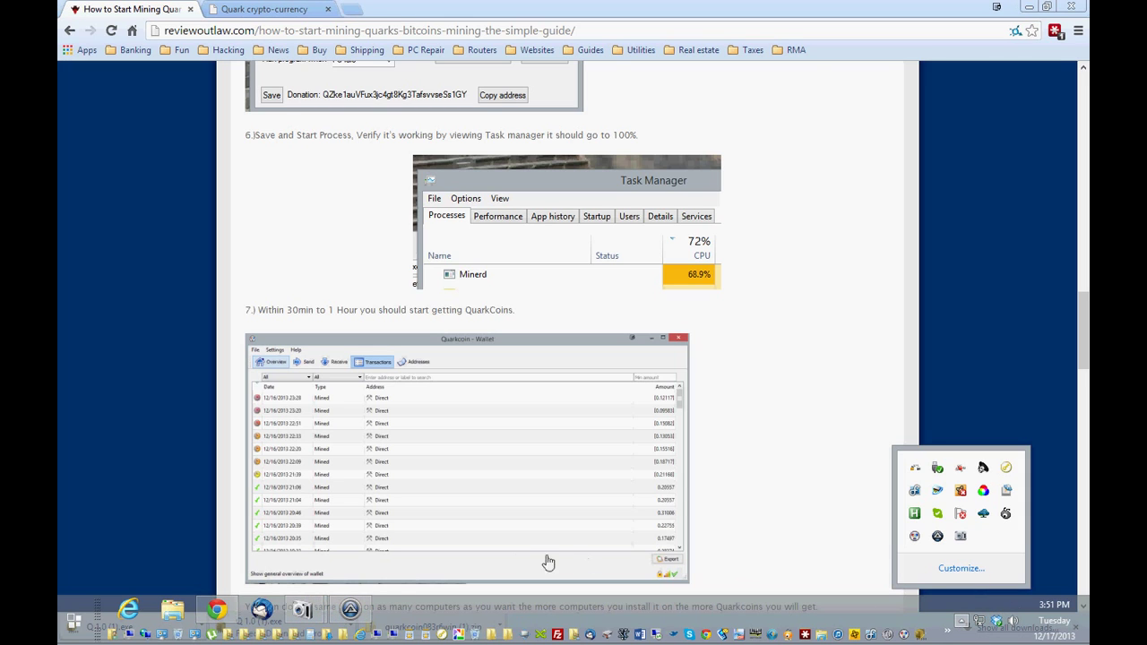